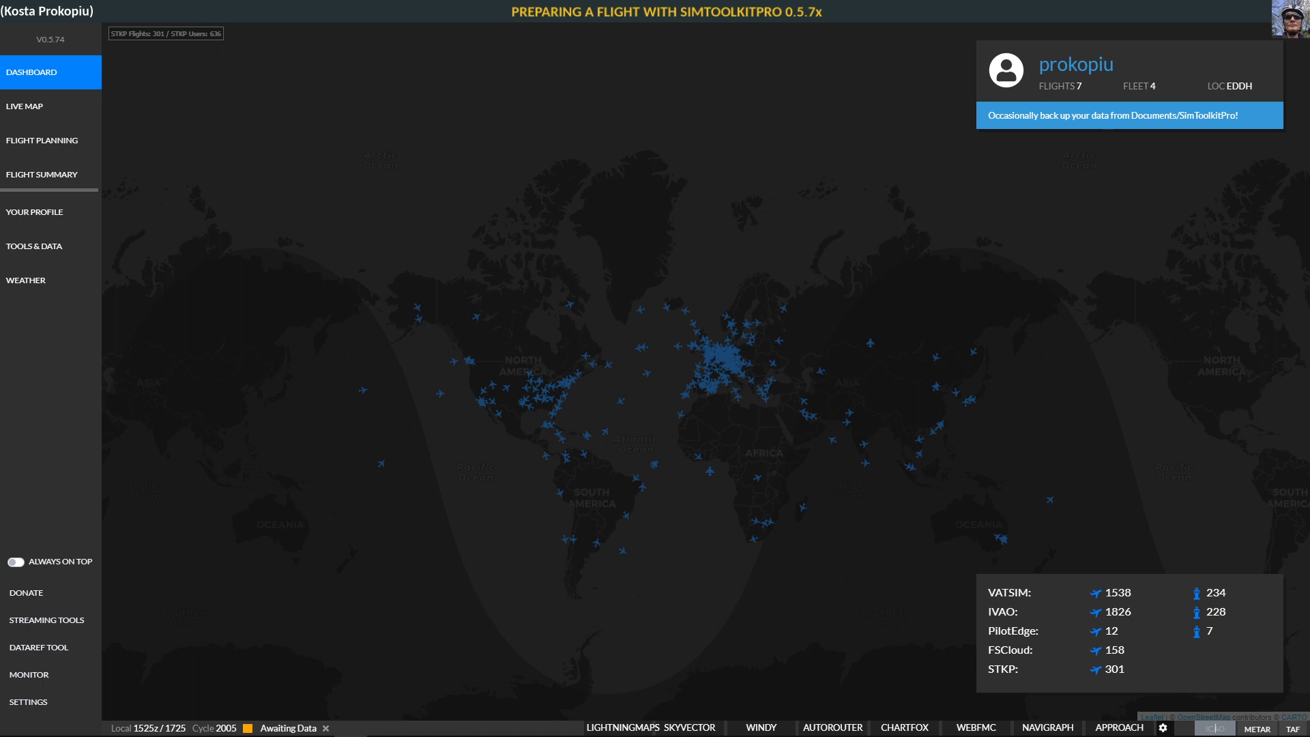
- Look up the TAF and the METAR for airport EDDM
{"action": "type", "text": "EDDM"}
{"action": "left_click", "coordinate": [1257, 729]}
{"action": "left_click", "coordinate": [1293, 729]}
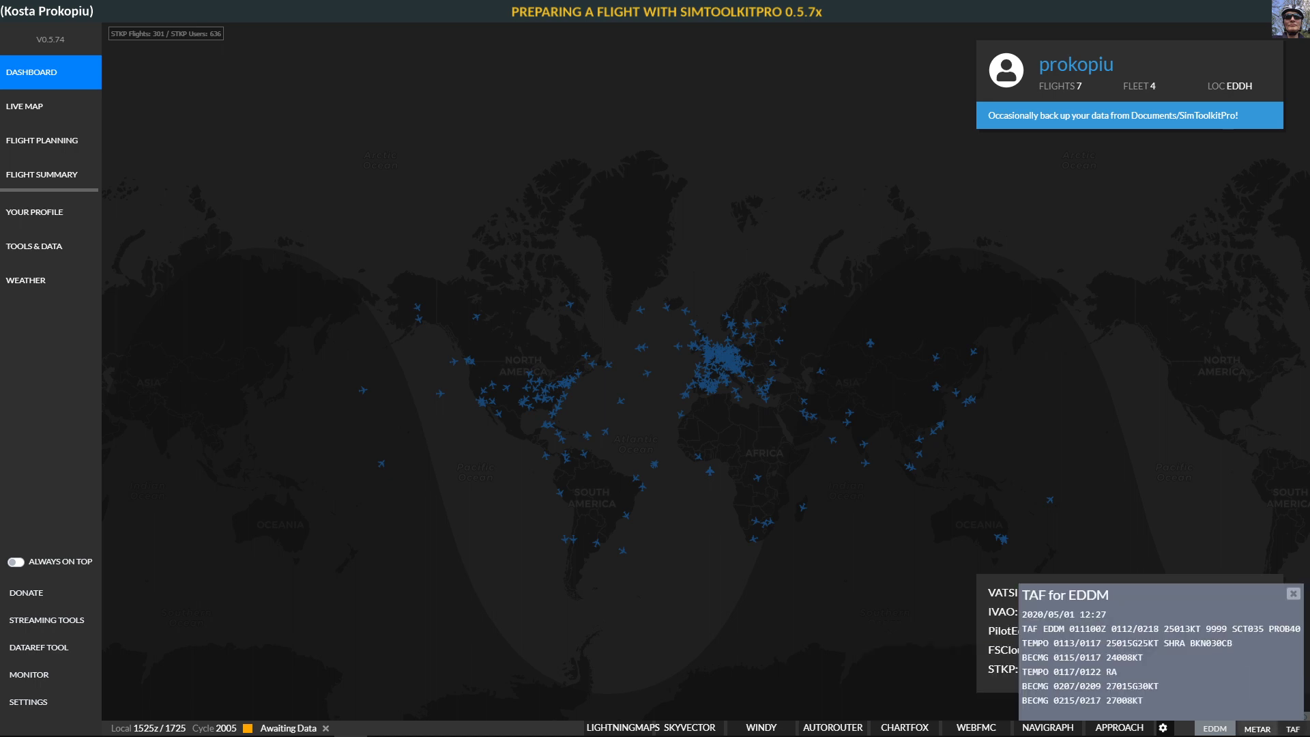
{"action": "left_click", "coordinate": [1257, 729]}
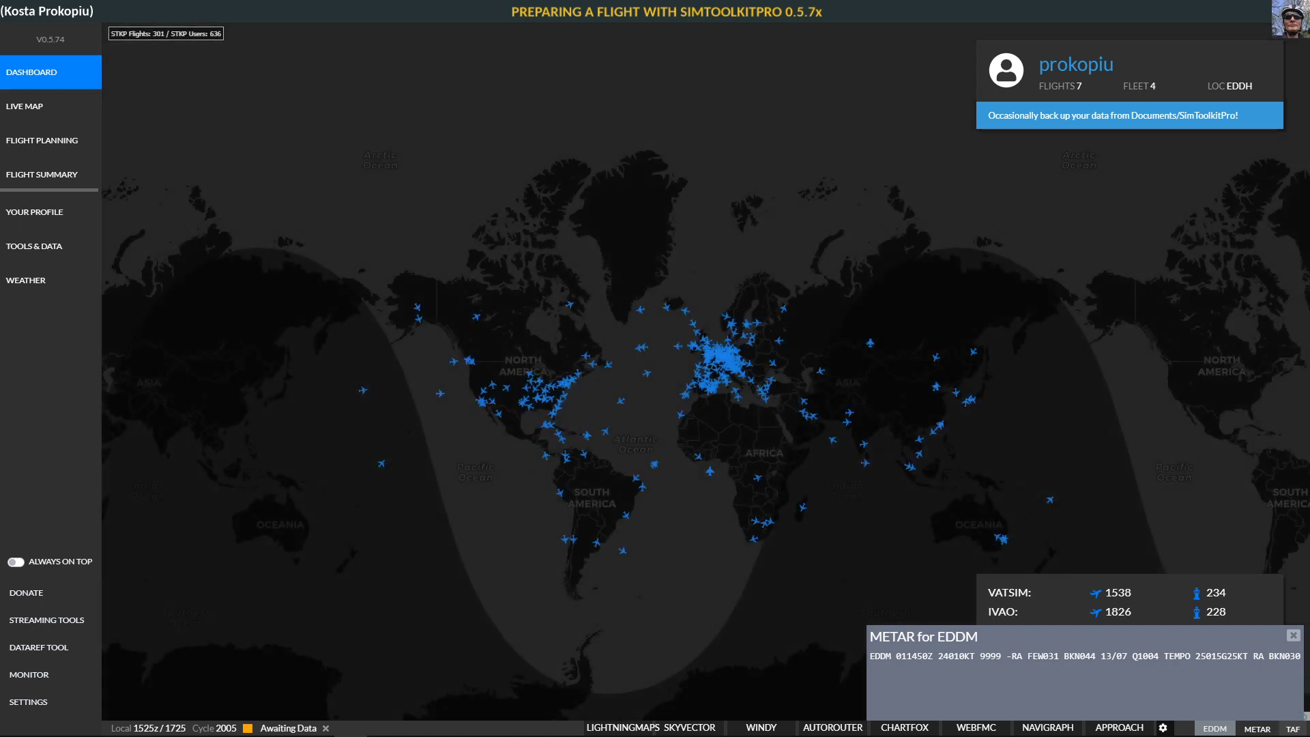
- Enable Prepar3D and disable X-Plane 11 as simulators, and check the Prepar3D setup and weather pages
{"action": "left_click", "coordinate": [26, 280]}
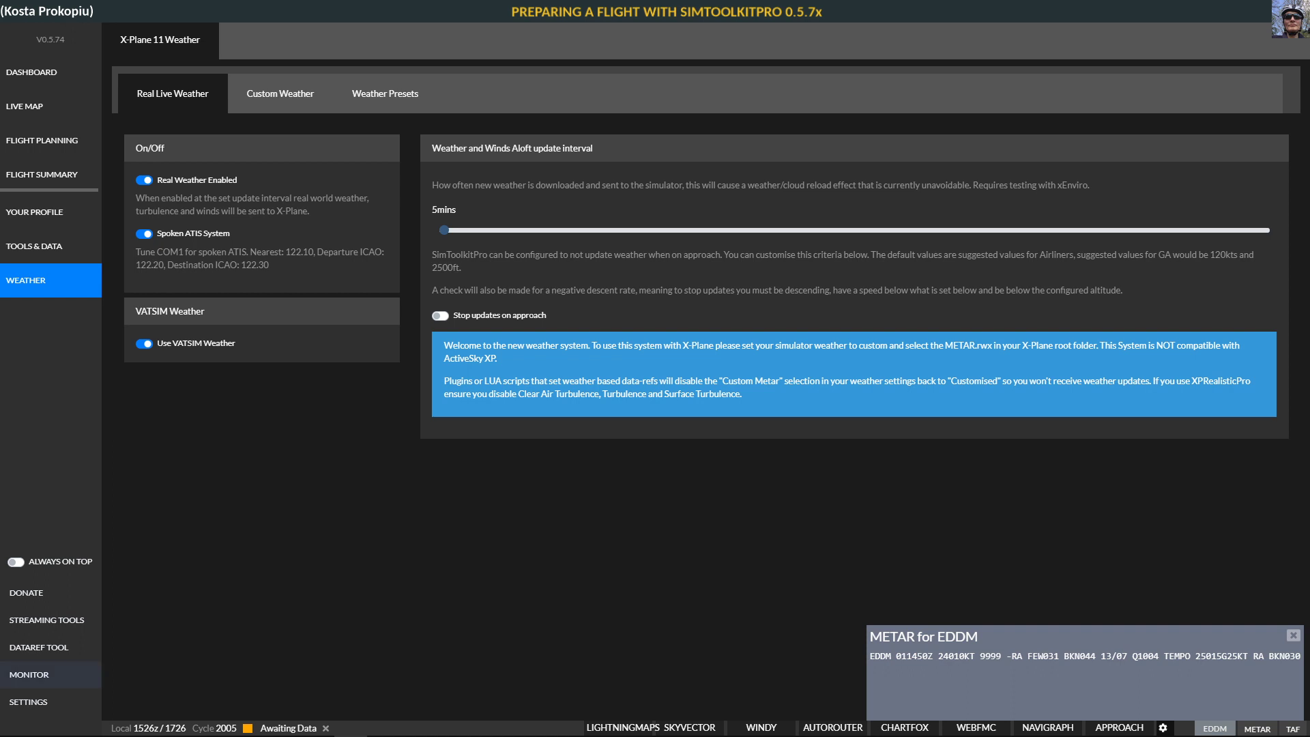
{"action": "left_click", "coordinate": [29, 701]}
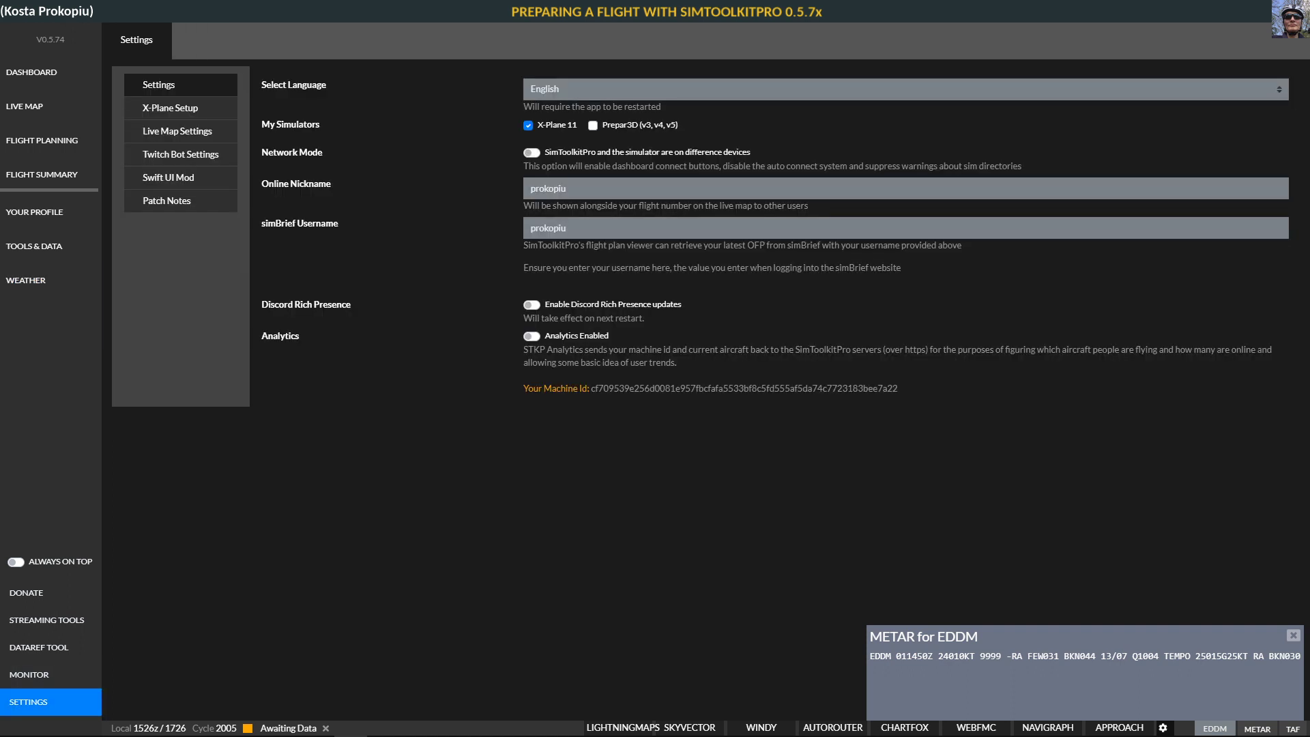
{"action": "left_click", "coordinate": [593, 125]}
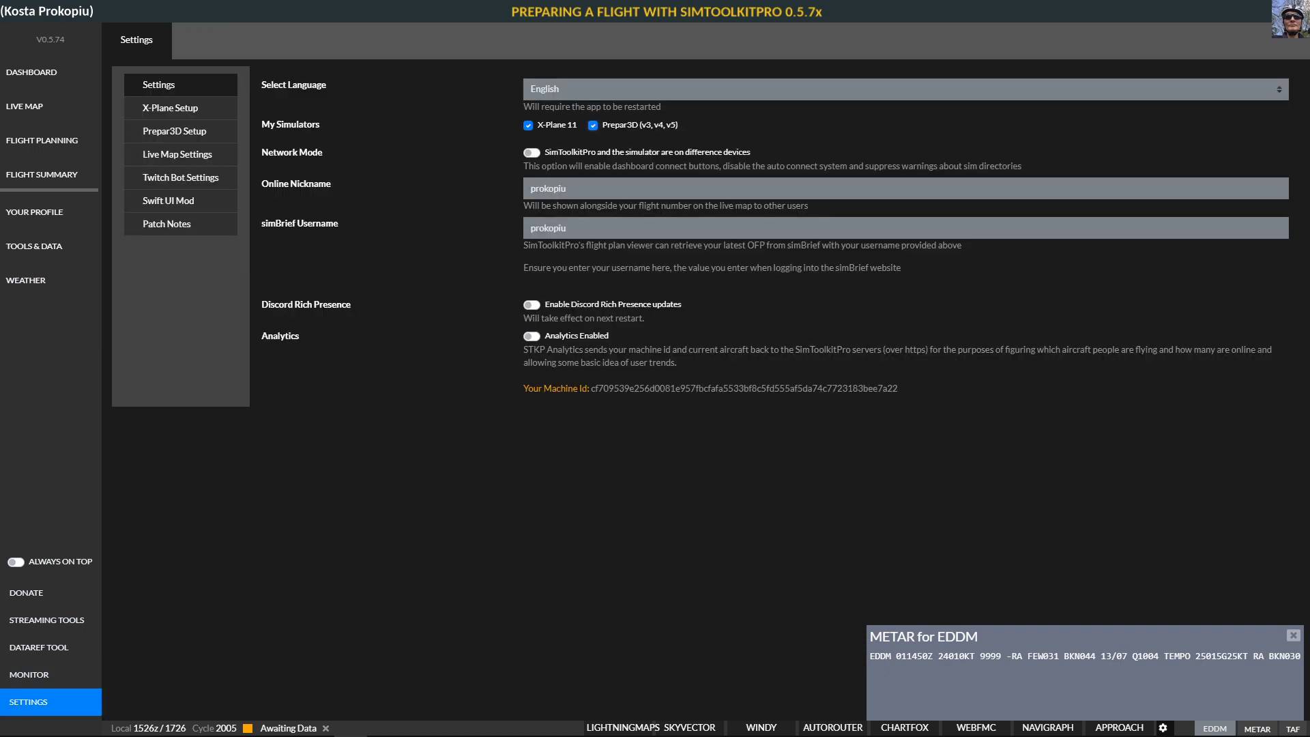
{"action": "left_click", "coordinate": [528, 126]}
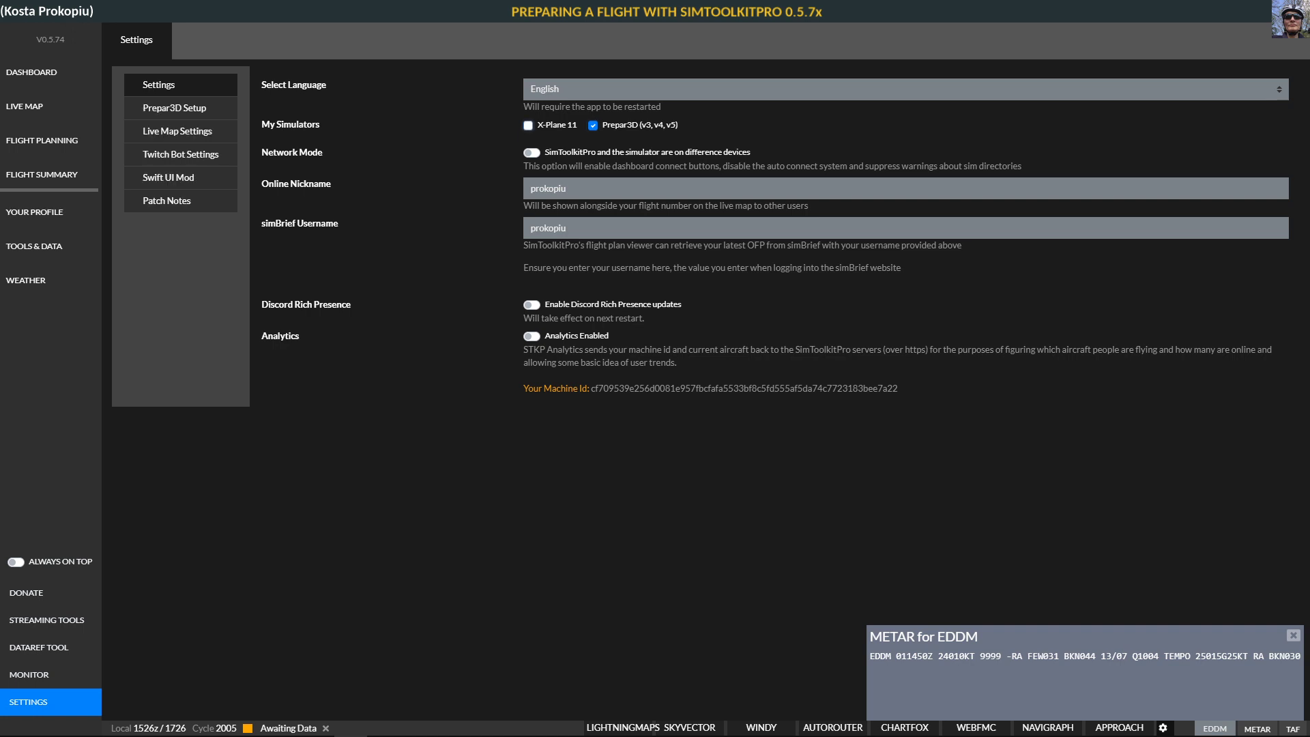
{"action": "left_click", "coordinate": [175, 109]}
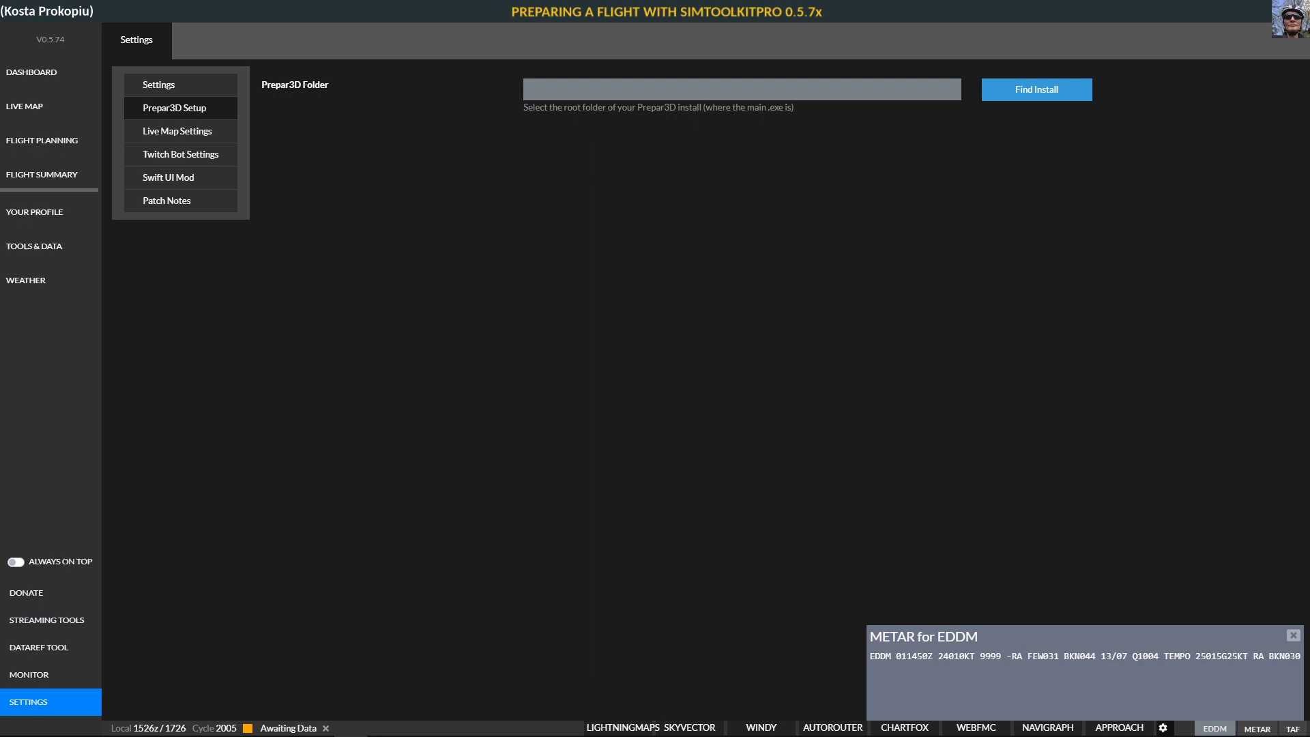
{"action": "left_click", "coordinate": [41, 280]}
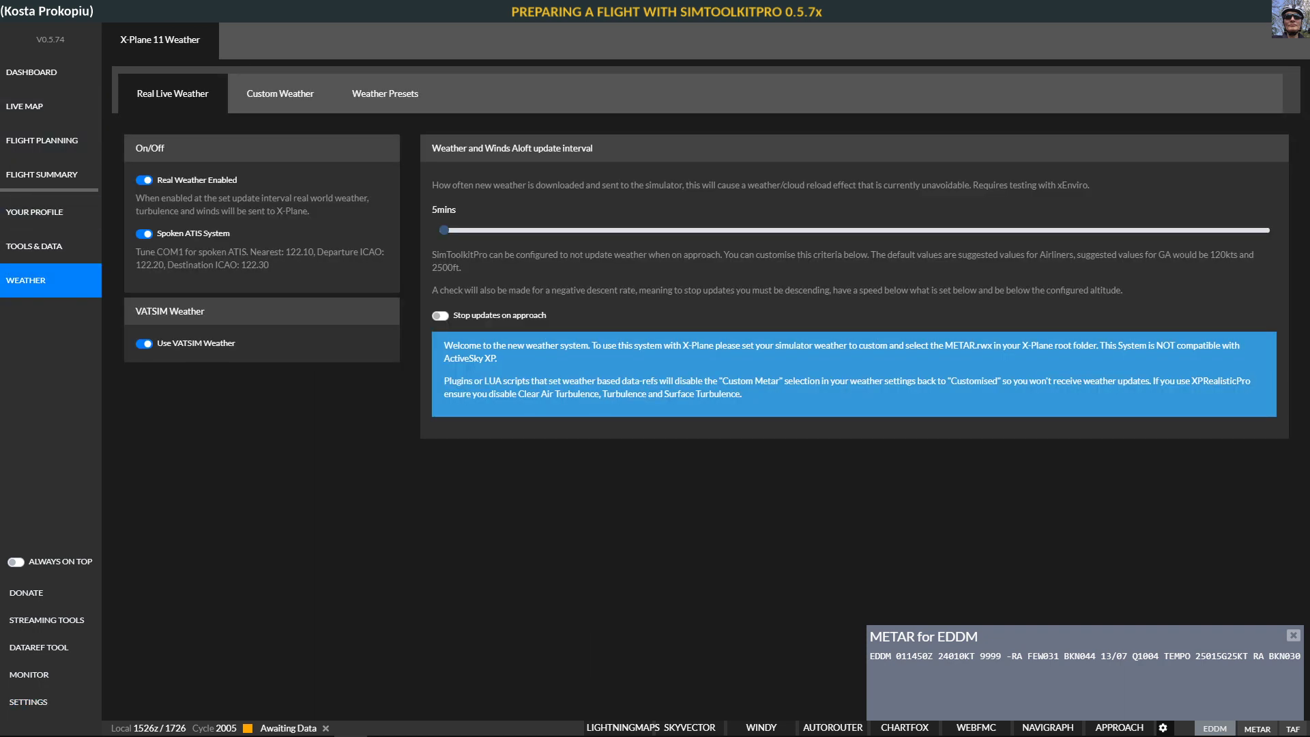
- Try to locate the Prepar3D install folder in the Prepar3D setup, and return to the weather page
{"action": "left_click", "coordinate": [29, 702]}
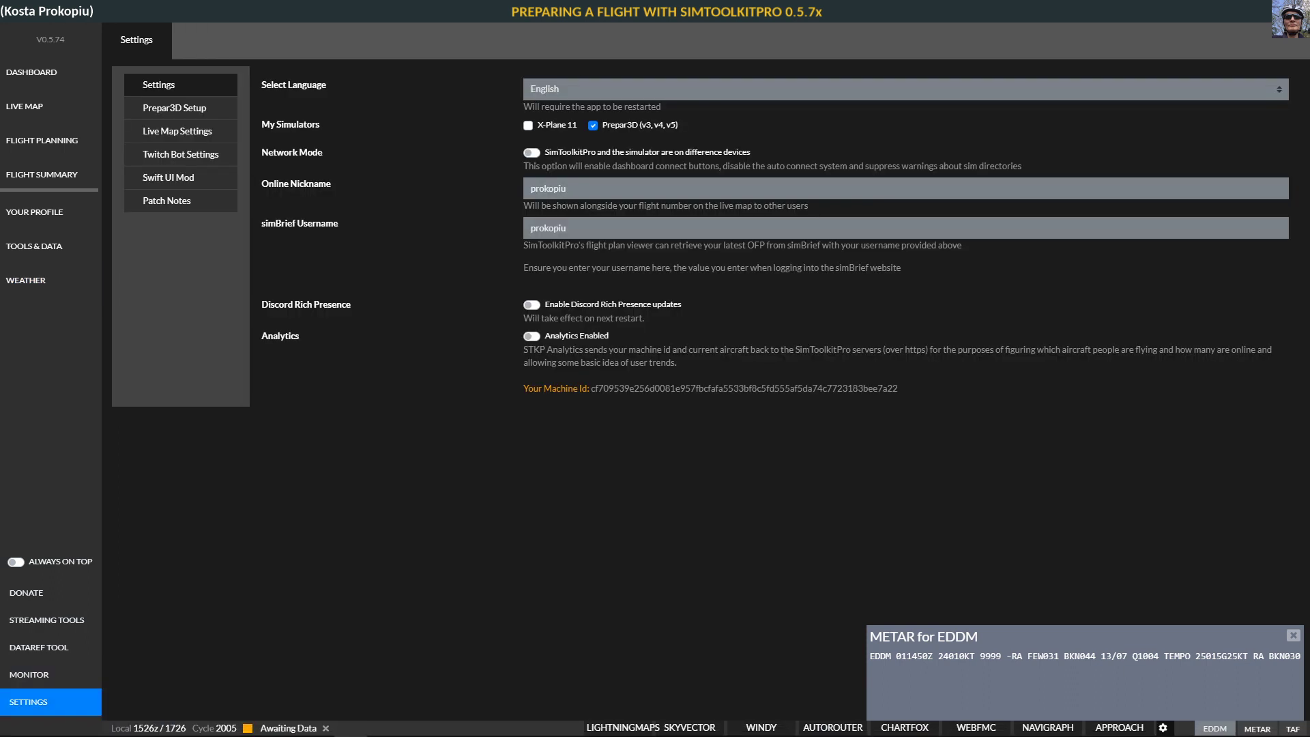
{"action": "left_click", "coordinate": [175, 109]}
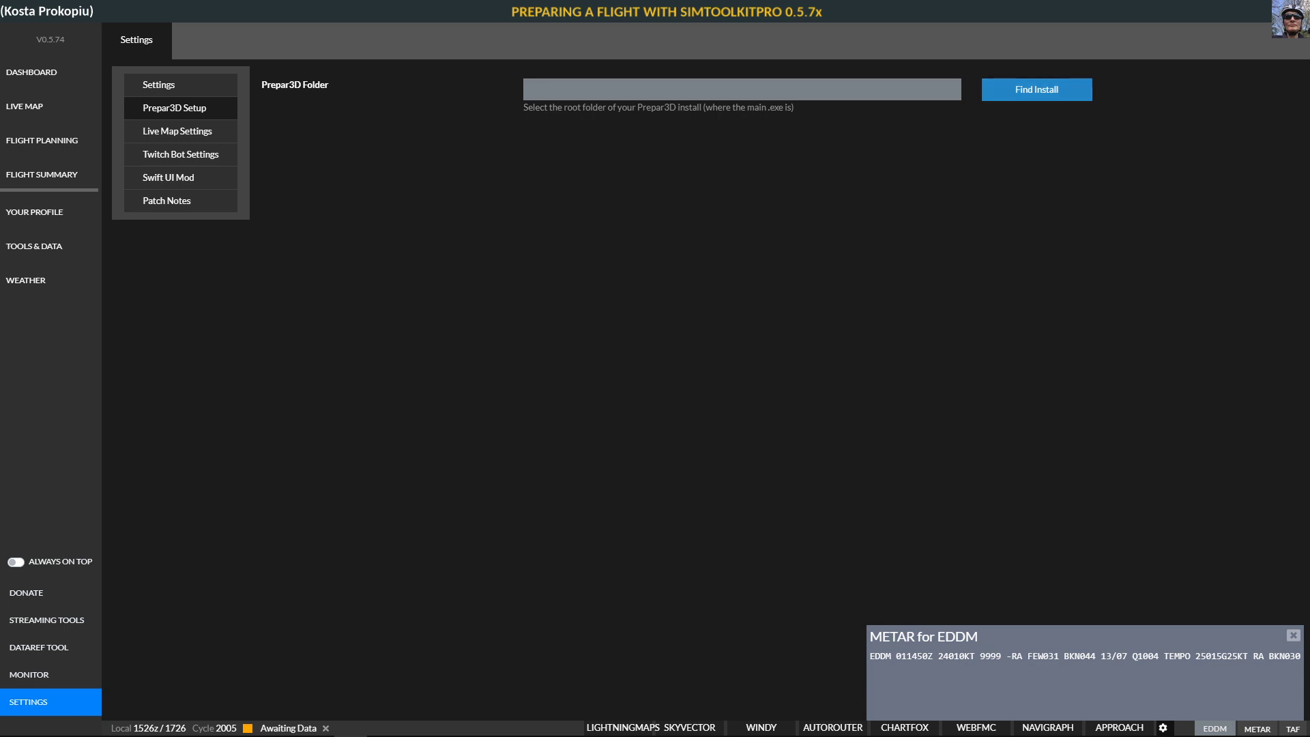
{"action": "left_click", "coordinate": [1037, 90]}
{"action": "left_click", "coordinate": [729, 503]}
{"action": "left_click", "coordinate": [51, 281]}
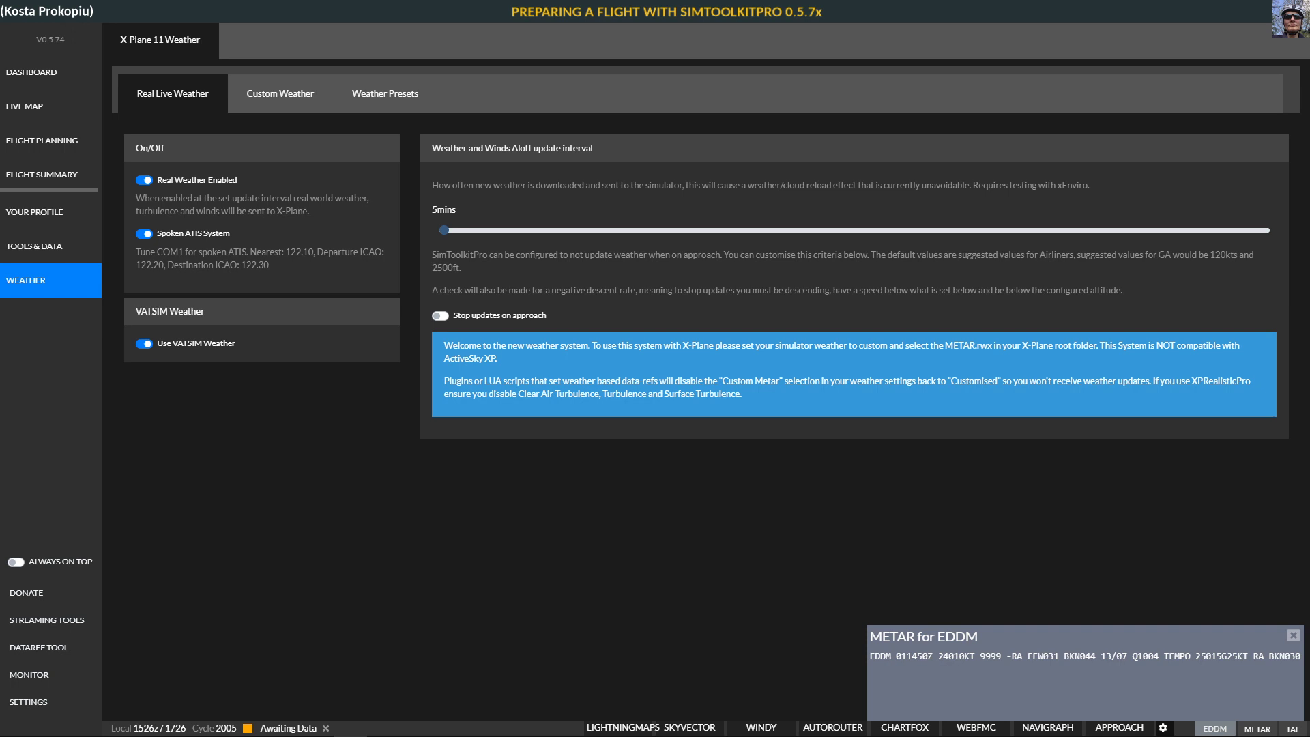
- Re-enable X-Plane 11 and disable Prepar3D in the simulator selection of the general settings
{"action": "left_click", "coordinate": [28, 702]}
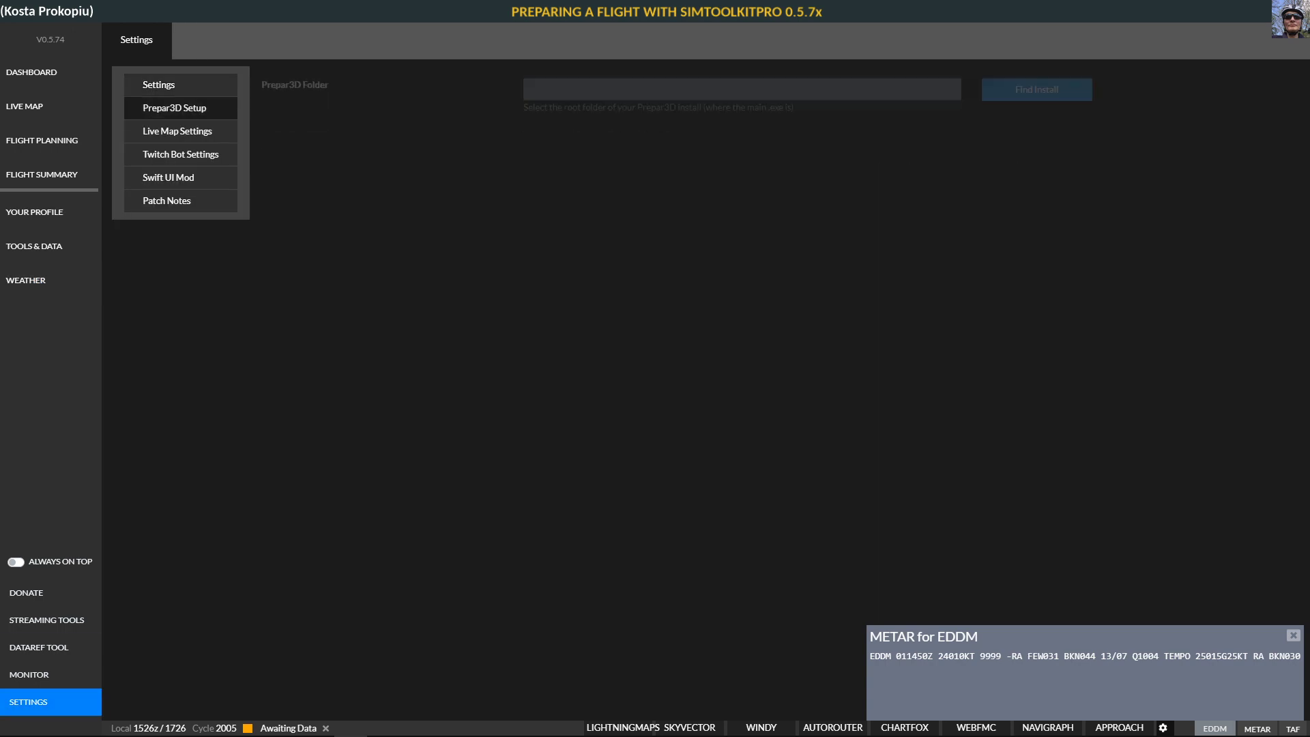
{"action": "left_click", "coordinate": [180, 85]}
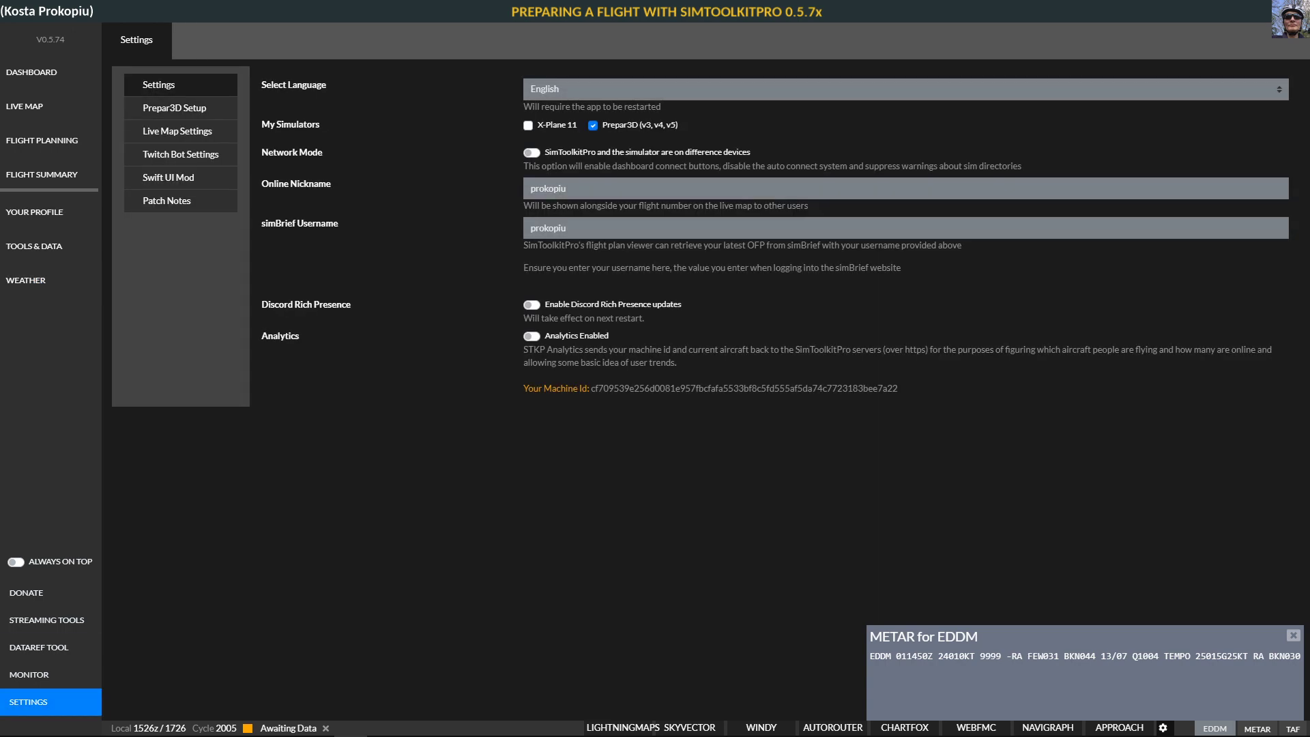
{"action": "left_click", "coordinate": [527, 125]}
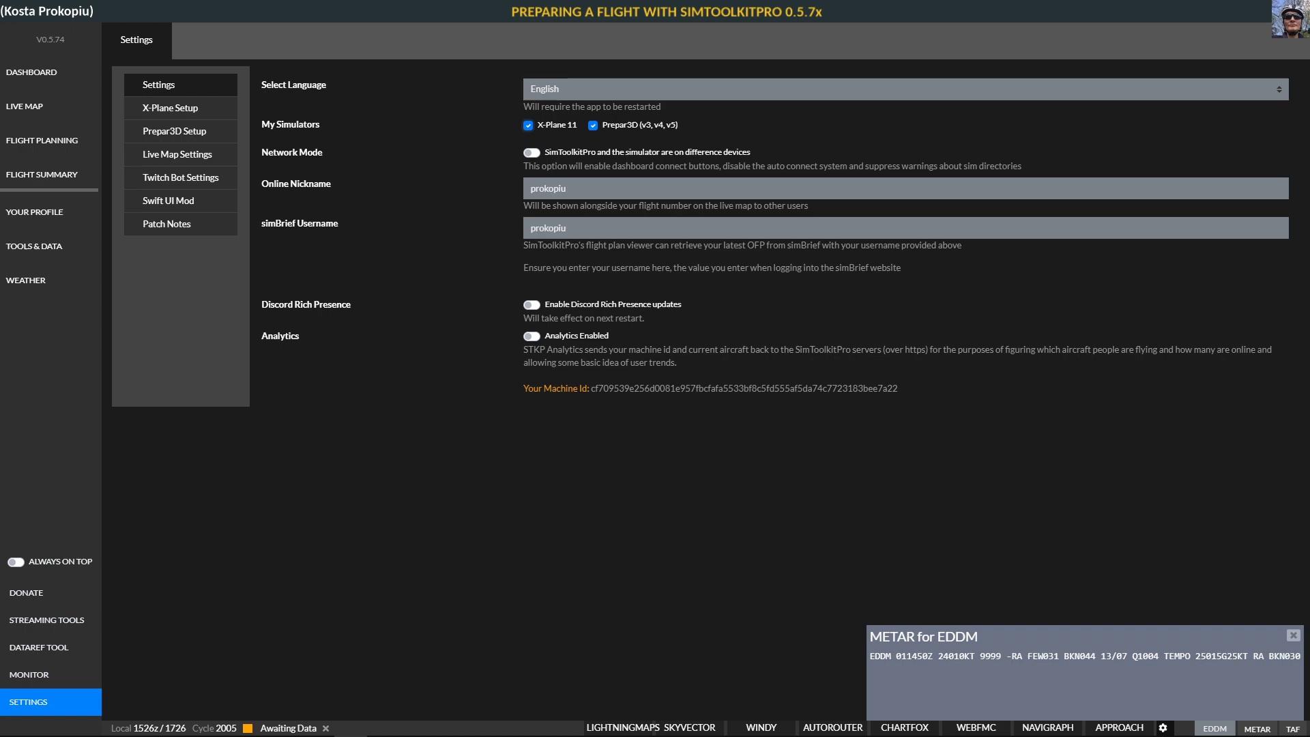
{"action": "left_click", "coordinate": [593, 125]}
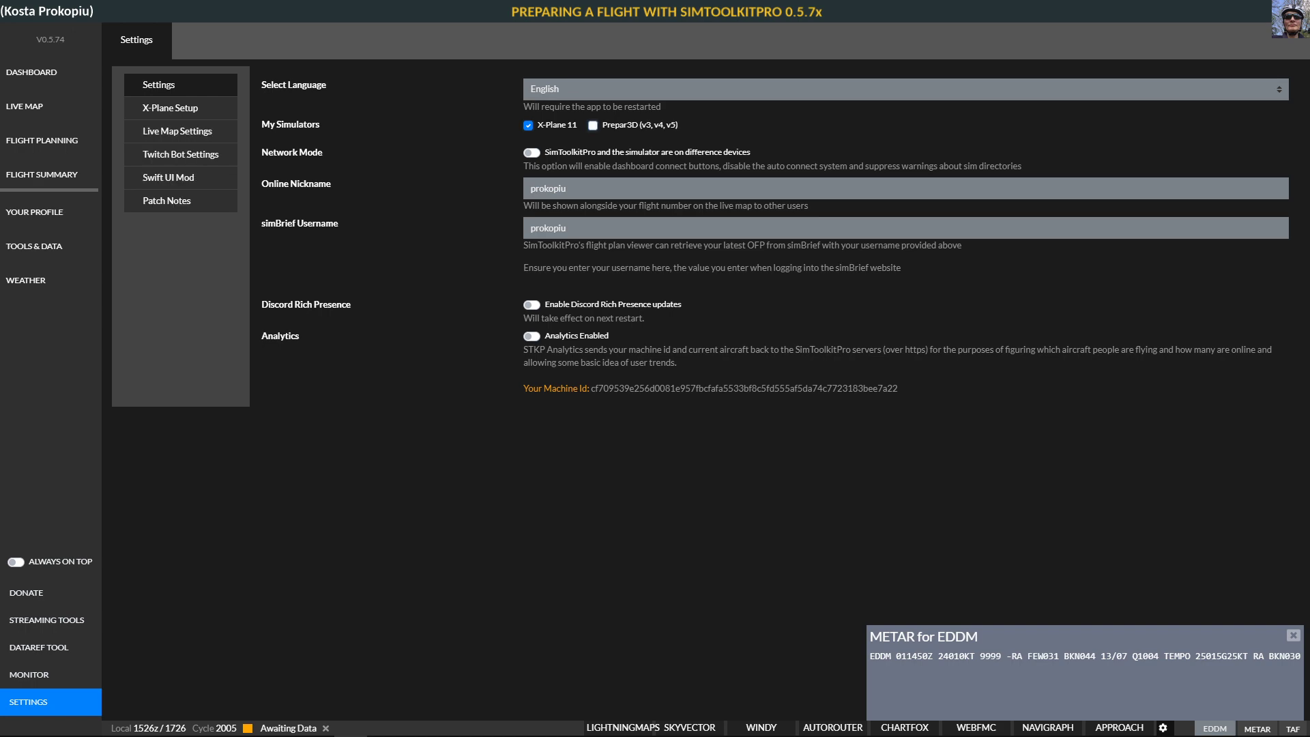
- Review the X-Plane 11 real live weather settings, including the custom METAR setup notes and the VATSIM weather option
{"action": "left_click", "coordinate": [41, 280]}
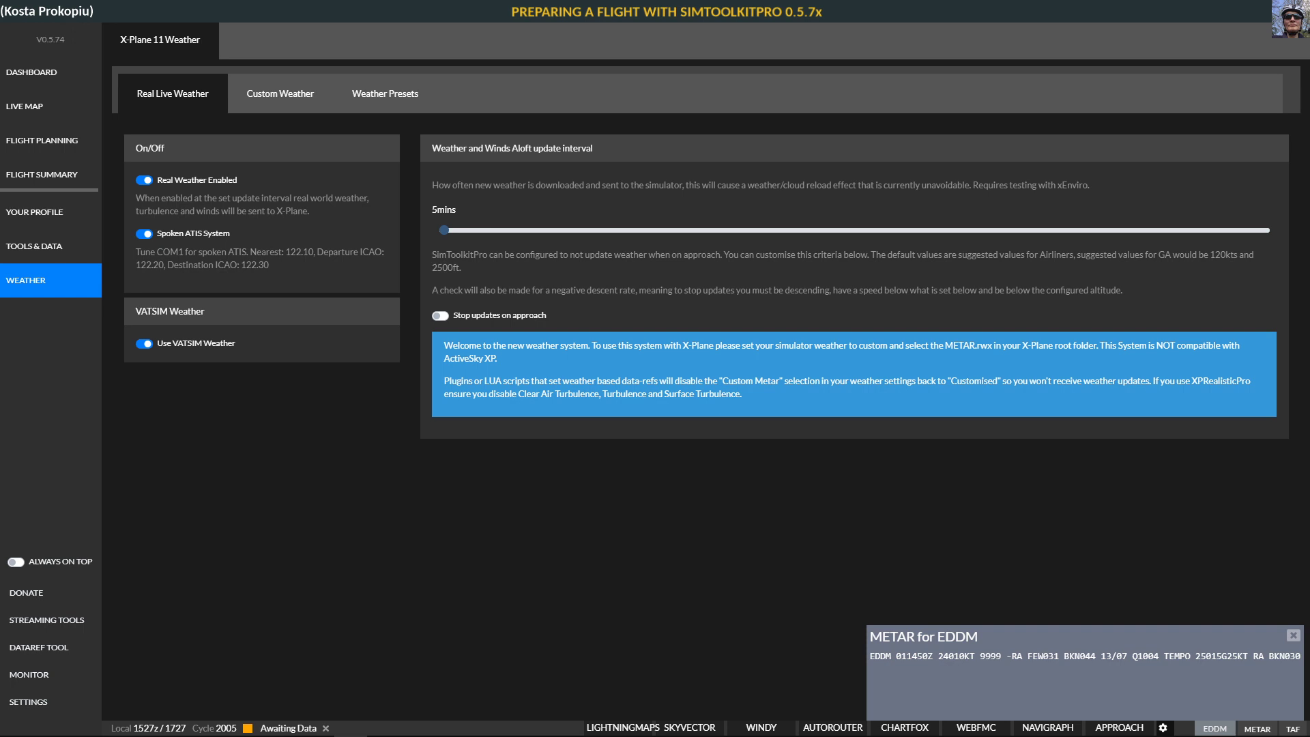
{"action": "left_click_drag", "start_coordinate": [946, 345], "coordinate": [988, 345]}
{"action": "left_click_drag", "start_coordinate": [569, 381], "coordinate": [932, 381]}
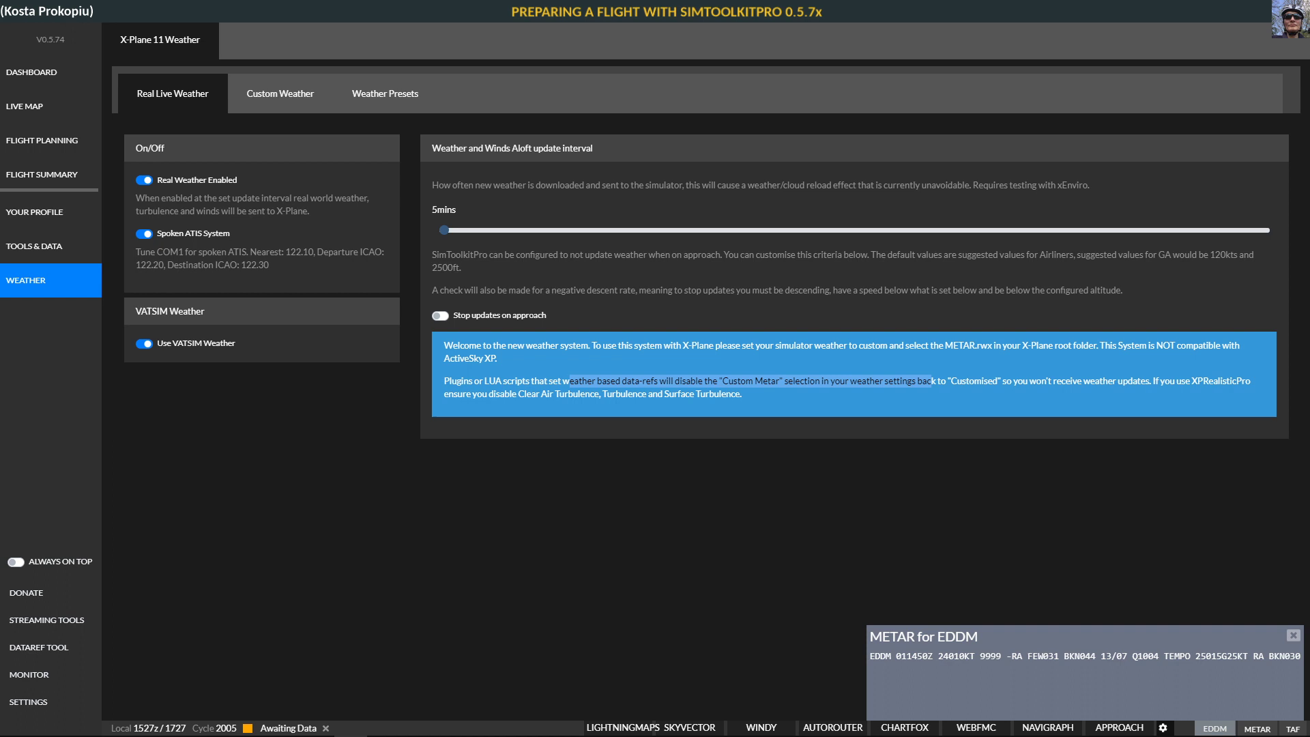
{"action": "left_click", "coordinate": [144, 344]}
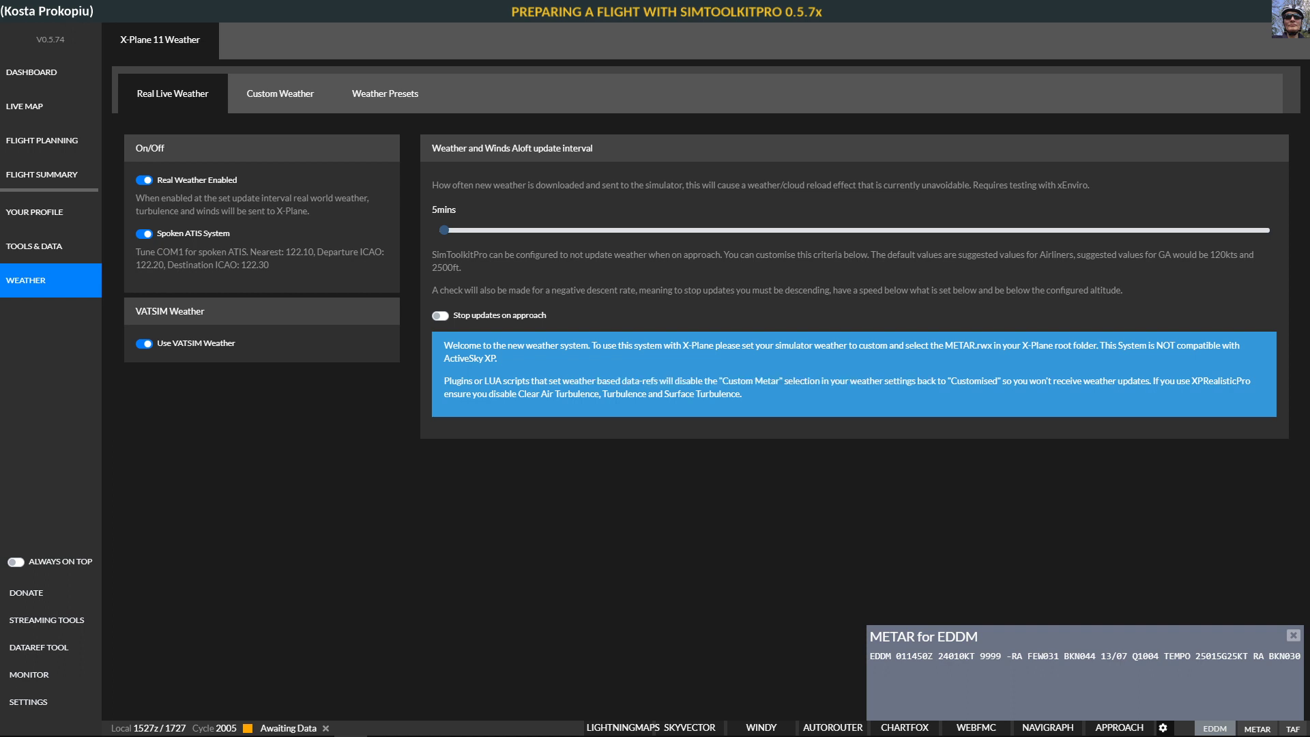
{"action": "left_click", "coordinate": [144, 344]}
{"action": "left_click", "coordinate": [144, 343]}
{"action": "left_click", "coordinate": [144, 344]}
- Review the custom weather layers, the weather presets and the criteria for stopping live weather updates on approach
{"action": "left_click", "coordinate": [280, 94]}
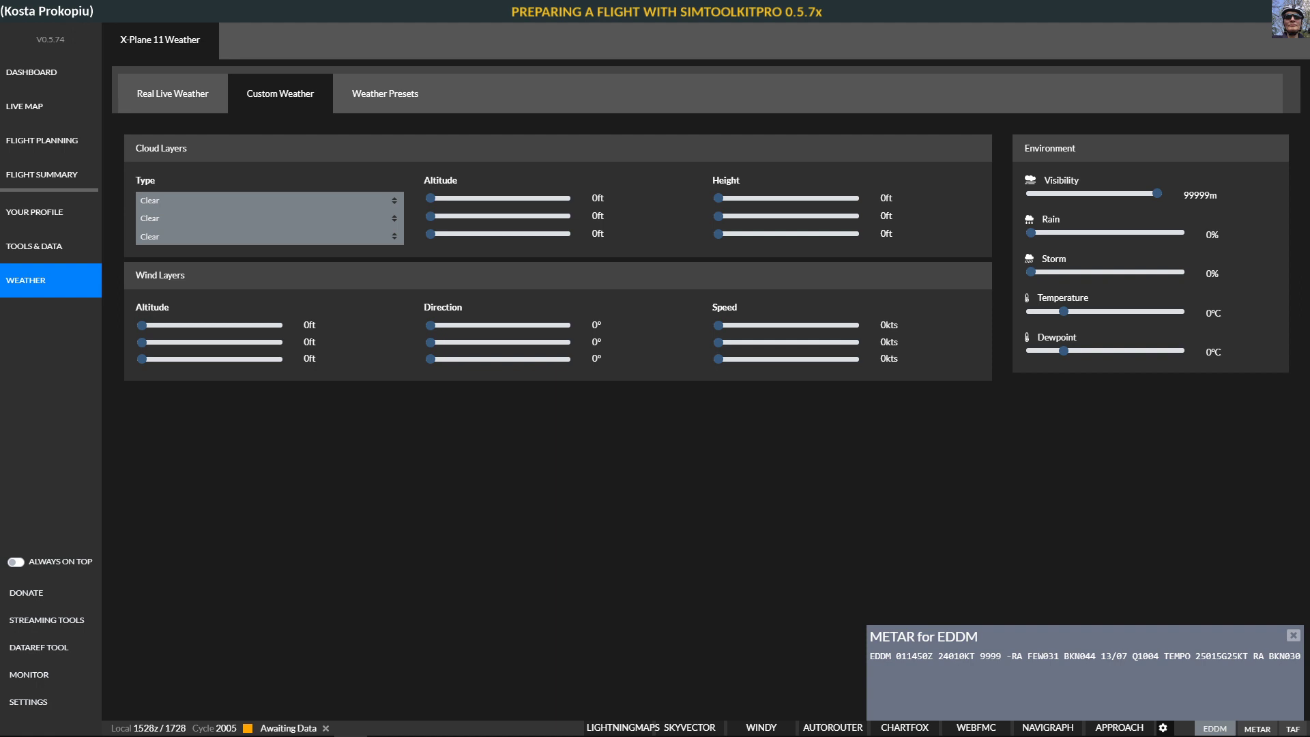
{"action": "left_click", "coordinate": [385, 93]}
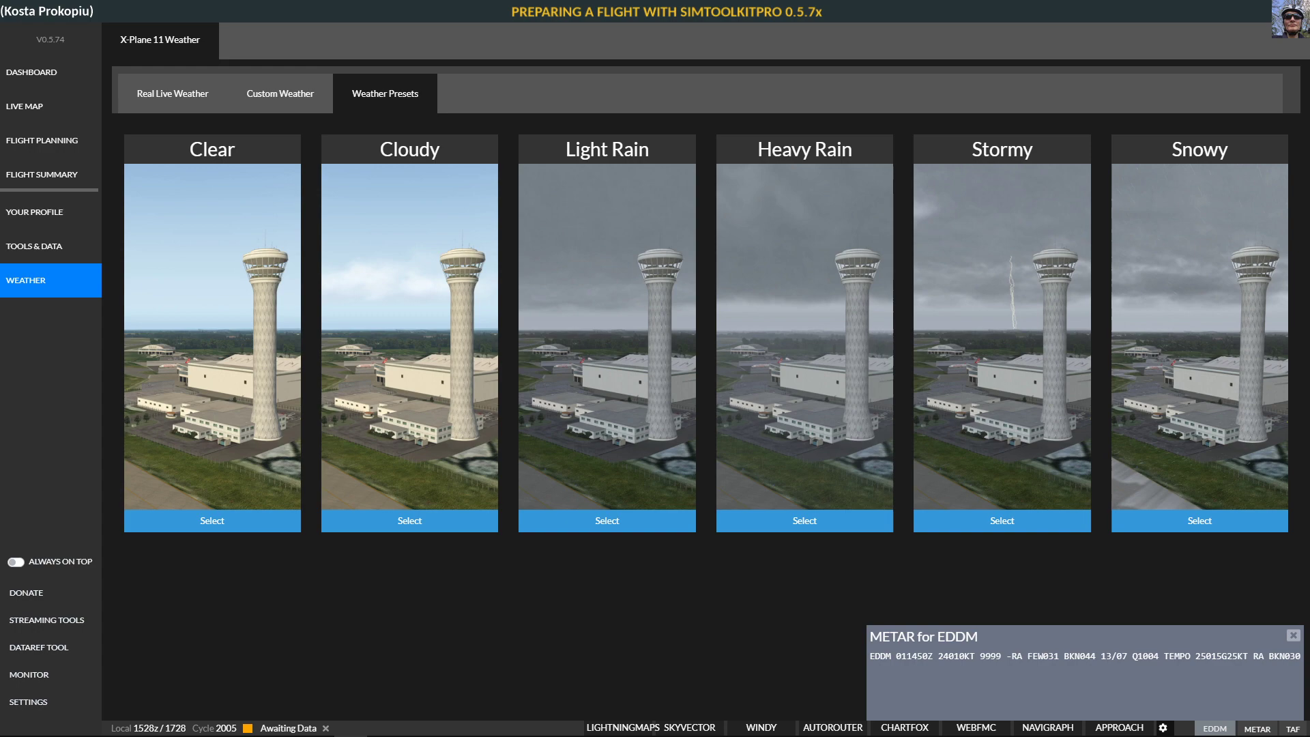
{"action": "left_click", "coordinate": [172, 94]}
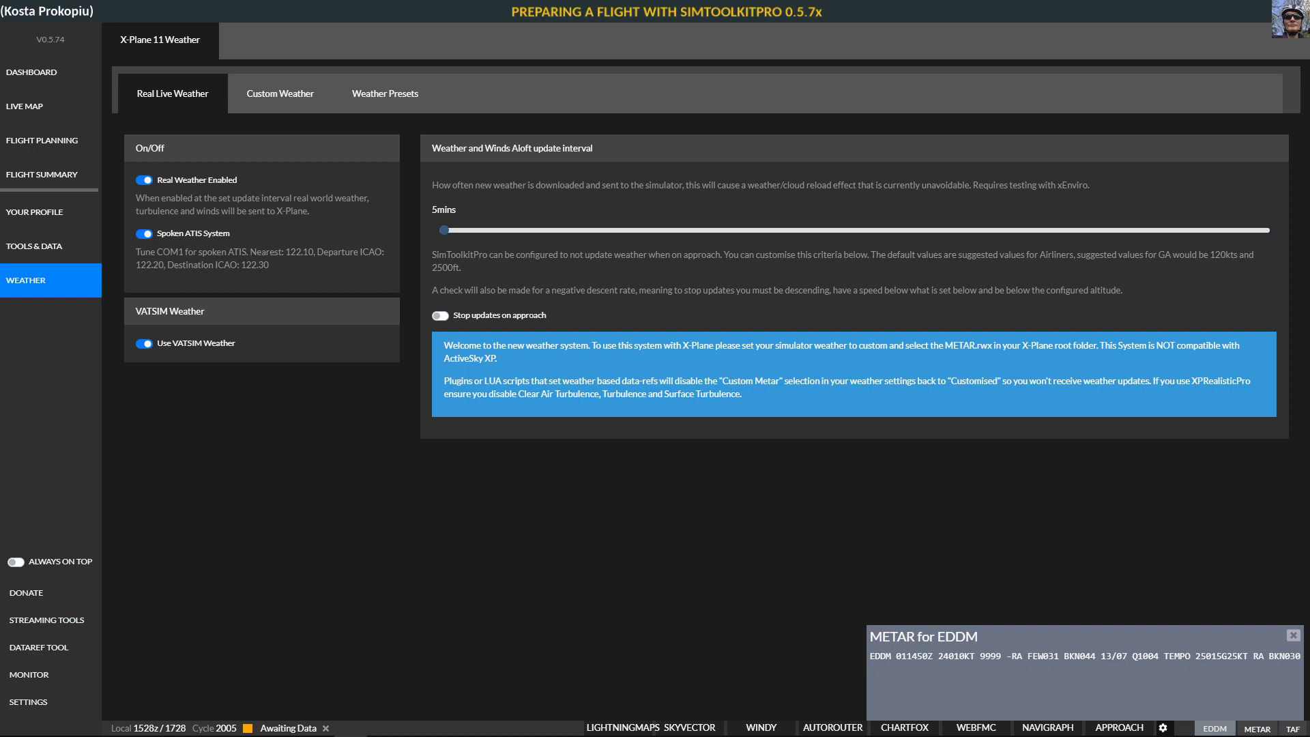
{"action": "left_click", "coordinate": [440, 316]}
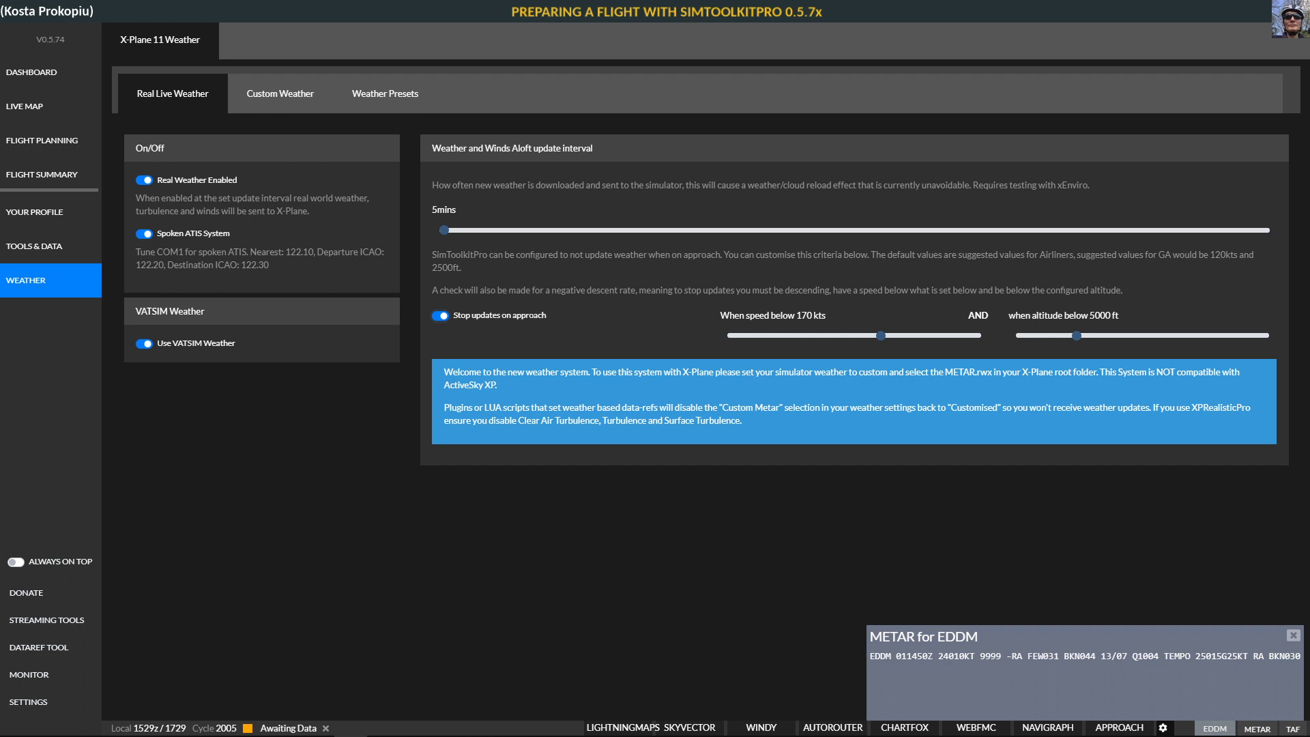
{"action": "left_click", "coordinate": [440, 316]}
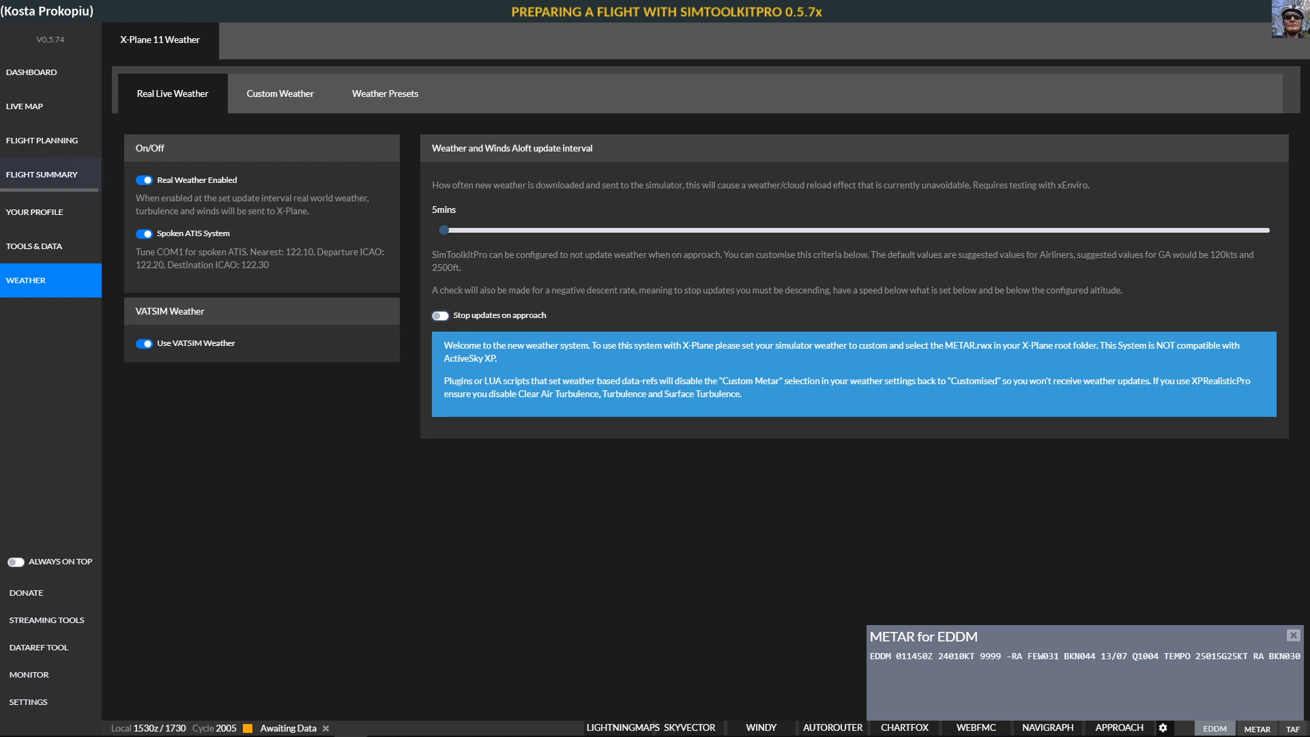
- Check the METAR and TAF reports for EDDM and EDDT in the flight summary
{"action": "left_click", "coordinate": [41, 174]}
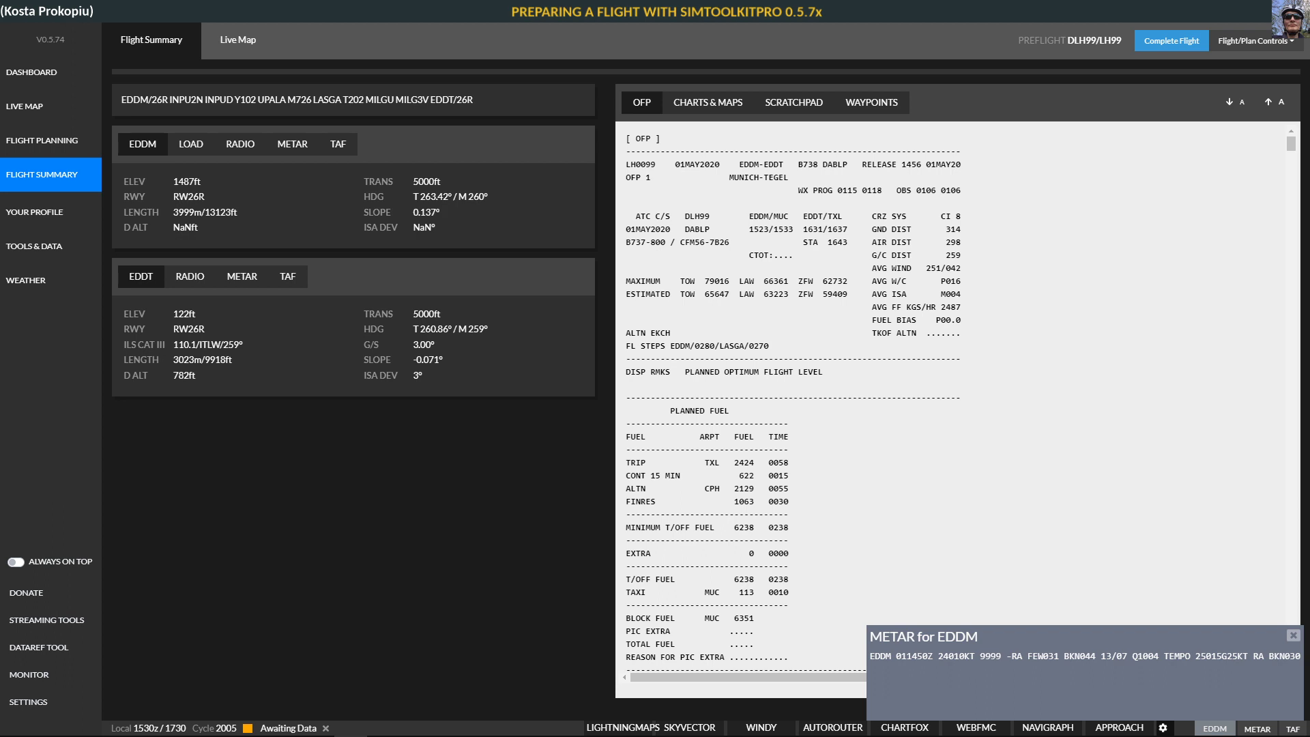
{"action": "left_click", "coordinate": [292, 144]}
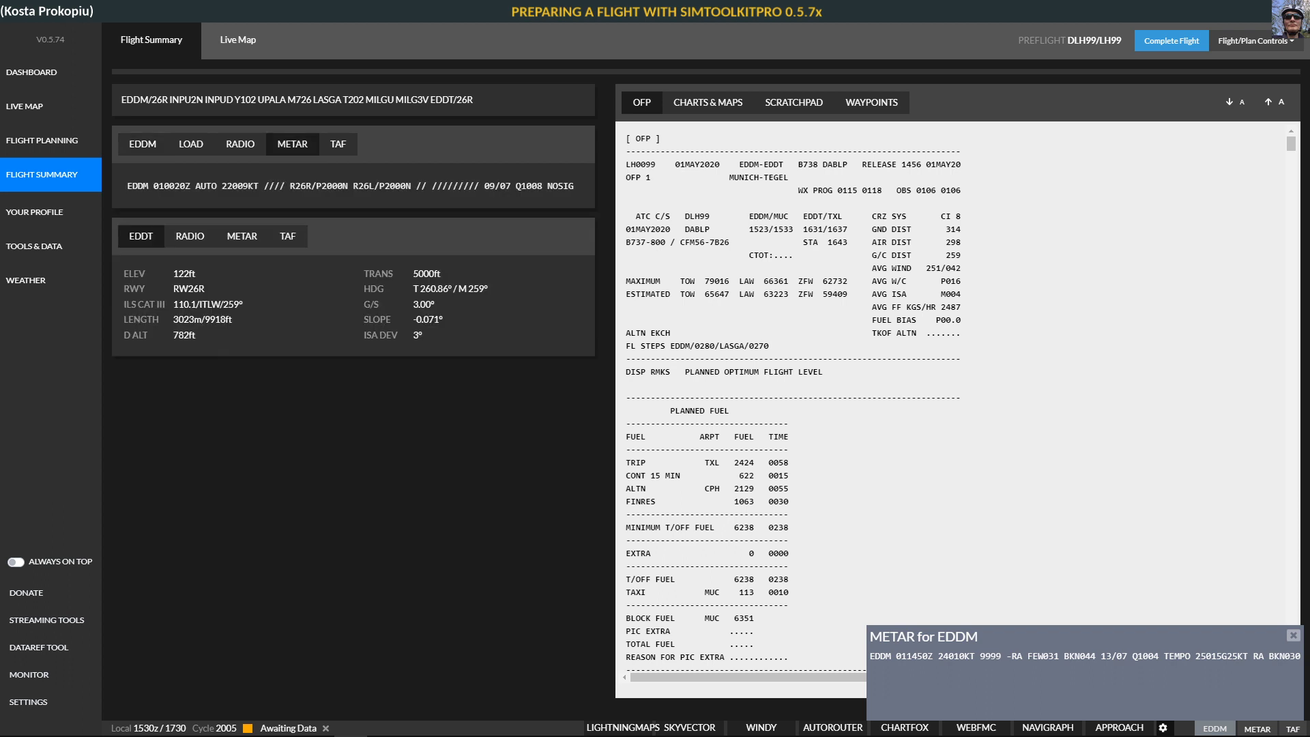
{"action": "left_click", "coordinate": [338, 144]}
{"action": "left_click", "coordinate": [292, 144]}
{"action": "left_click", "coordinate": [337, 144]}
{"action": "left_click", "coordinate": [292, 144]}
{"action": "left_click", "coordinate": [242, 237]}
{"action": "left_click", "coordinate": [288, 236]}
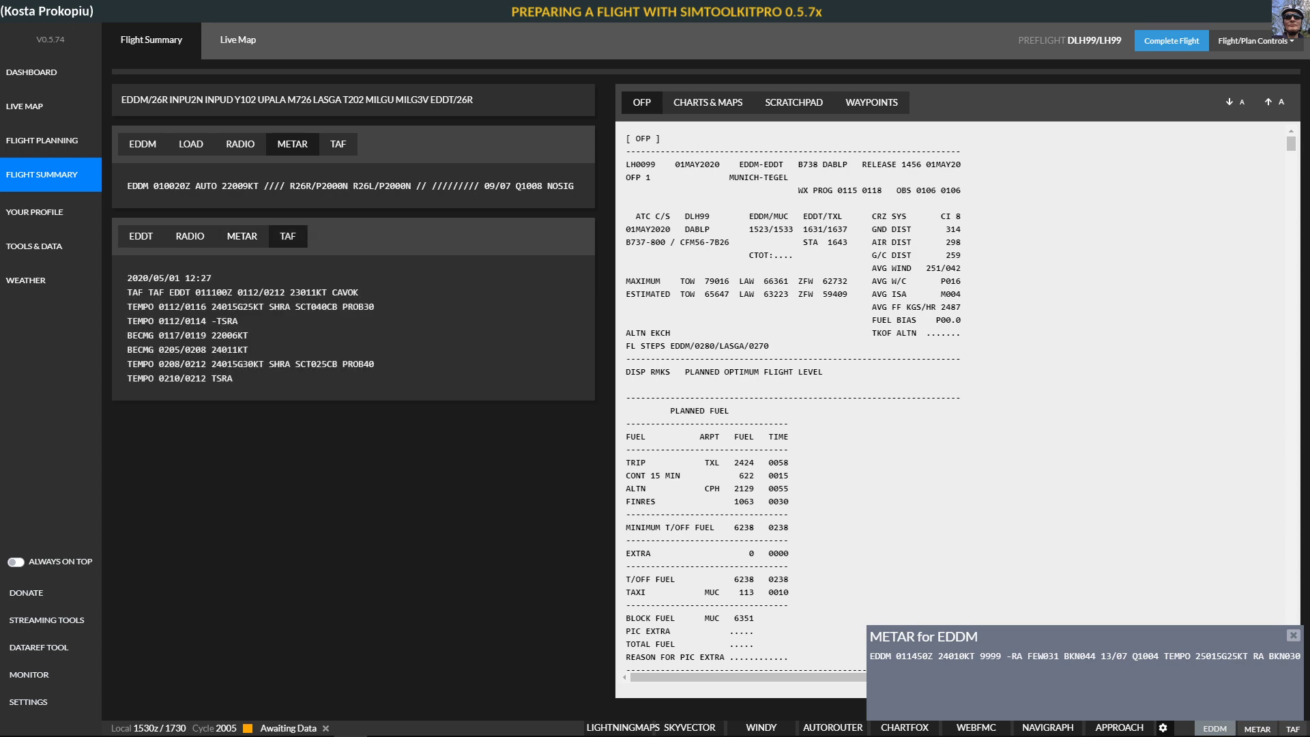
{"action": "left_click", "coordinate": [242, 236]}
{"action": "left_click", "coordinate": [288, 236]}
- Read through the OFP, view an enlarged UAD chart from its charts and maps, and dismiss the EDDM METAR pop-up
{"action": "scroll", "coordinate": [792, 396], "scroll_direction": "down", "scroll_amount": 7}
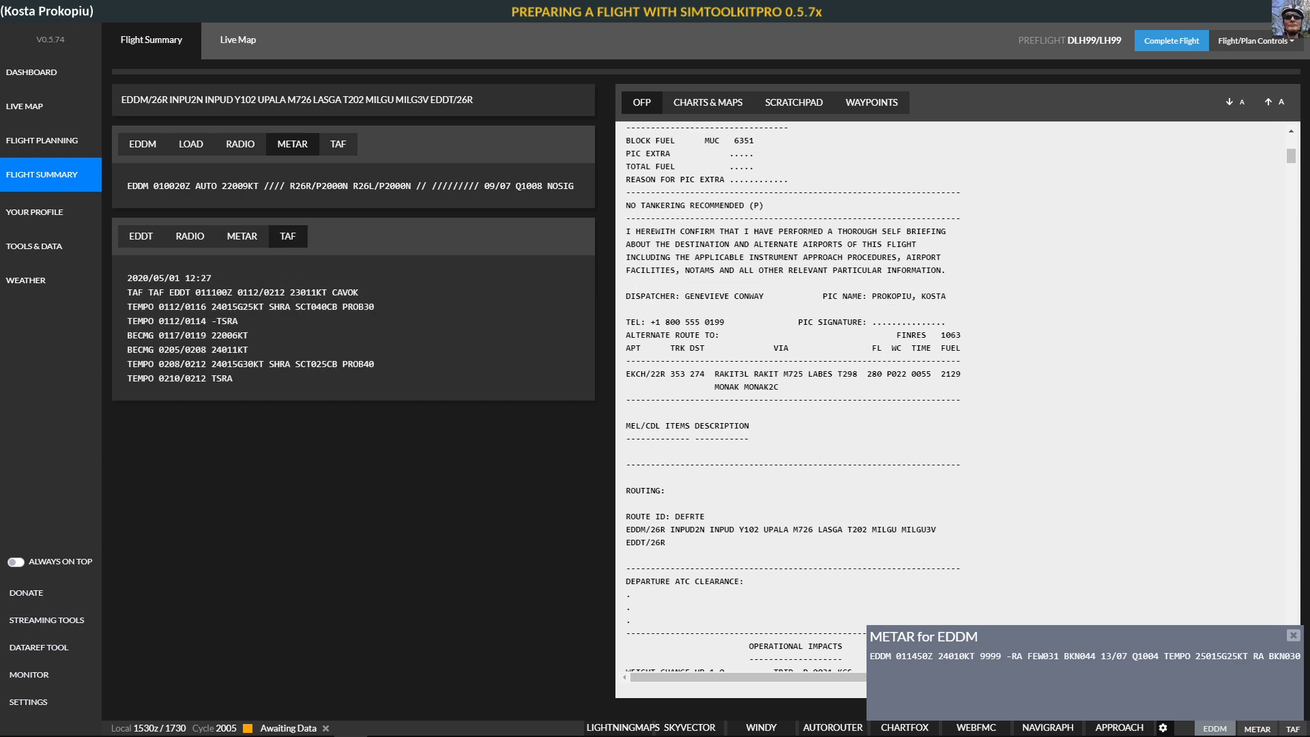
{"action": "left_click", "coordinate": [708, 102]}
{"action": "left_click", "coordinate": [1016, 200]}
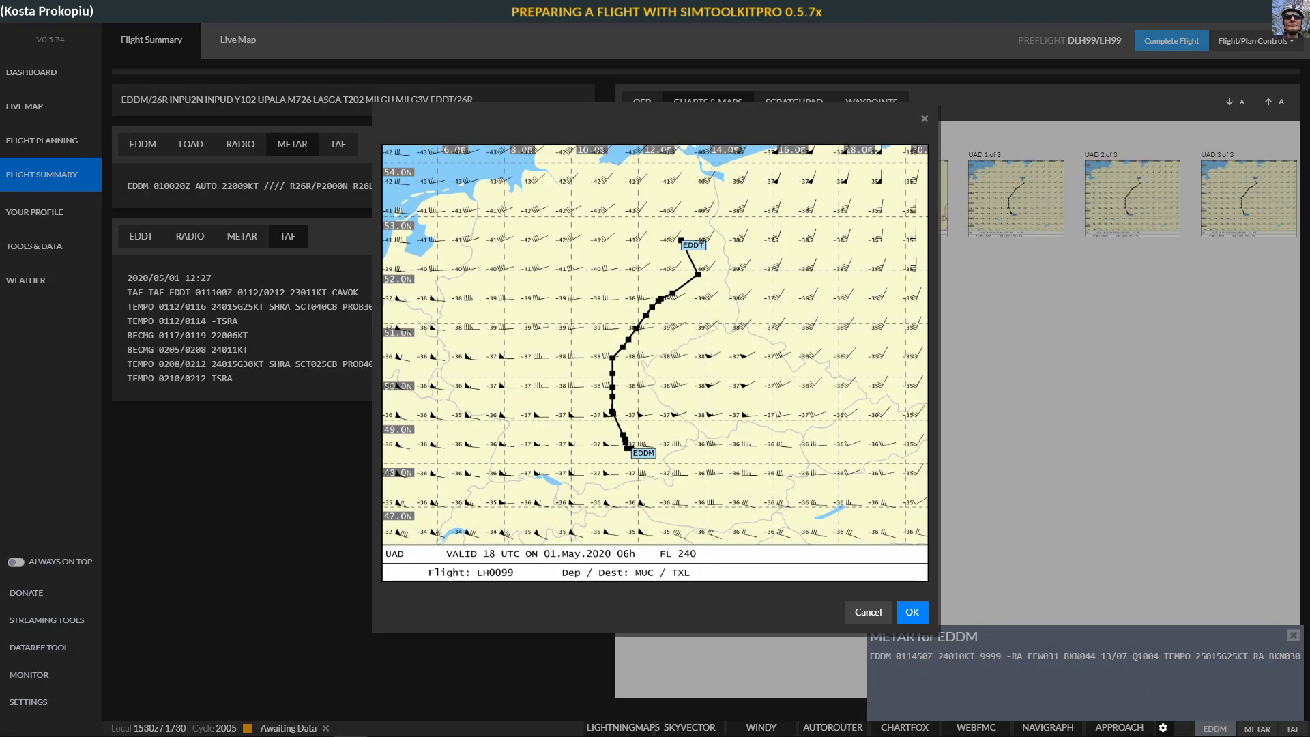
{"action": "key", "text": "Escape"}
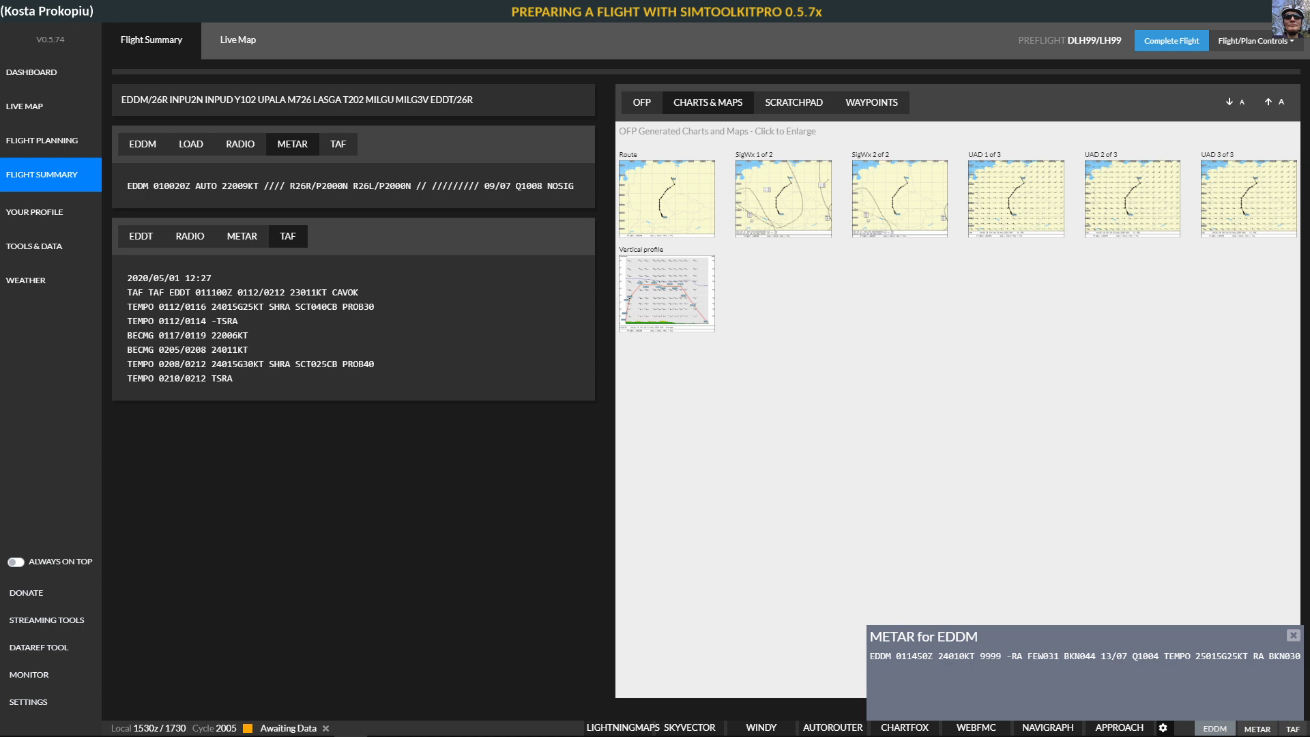
{"action": "left_click", "coordinate": [1294, 636]}
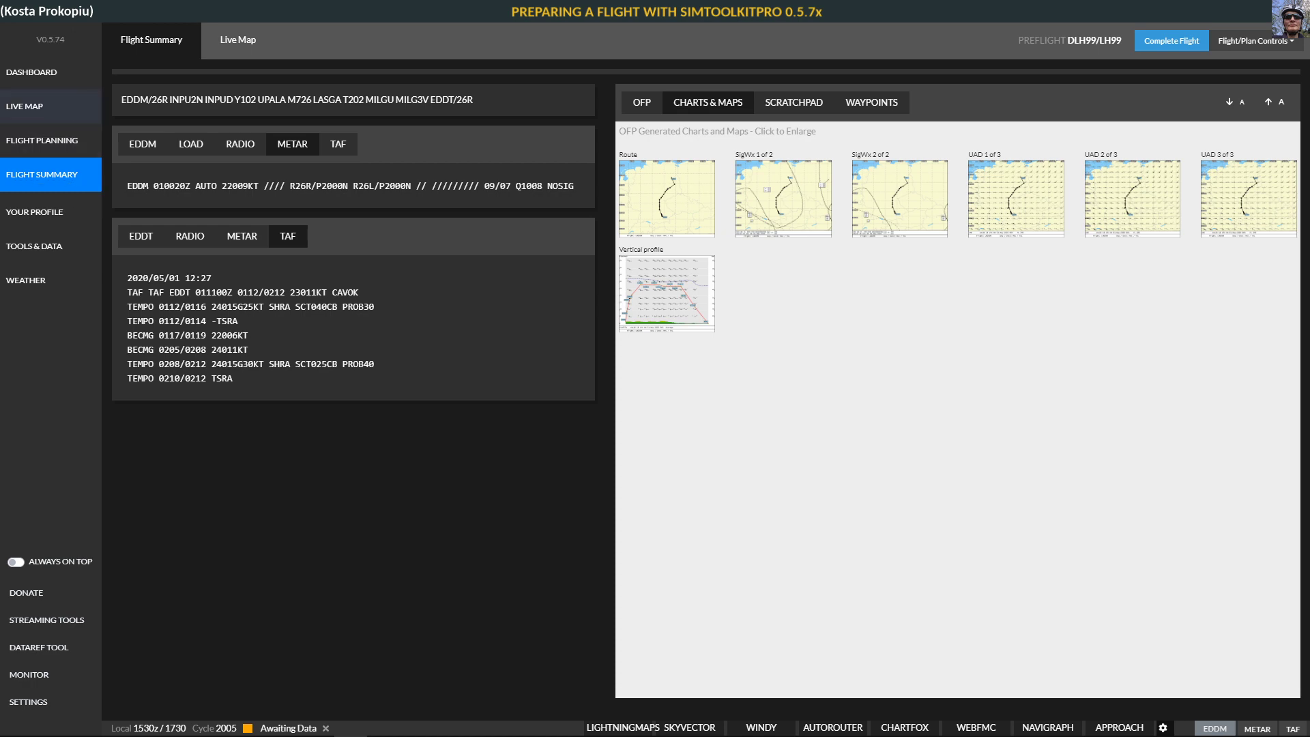
- Examine the precipitation along the planned route between EDDM and EDDT on the live map
{"action": "left_click", "coordinate": [24, 105]}
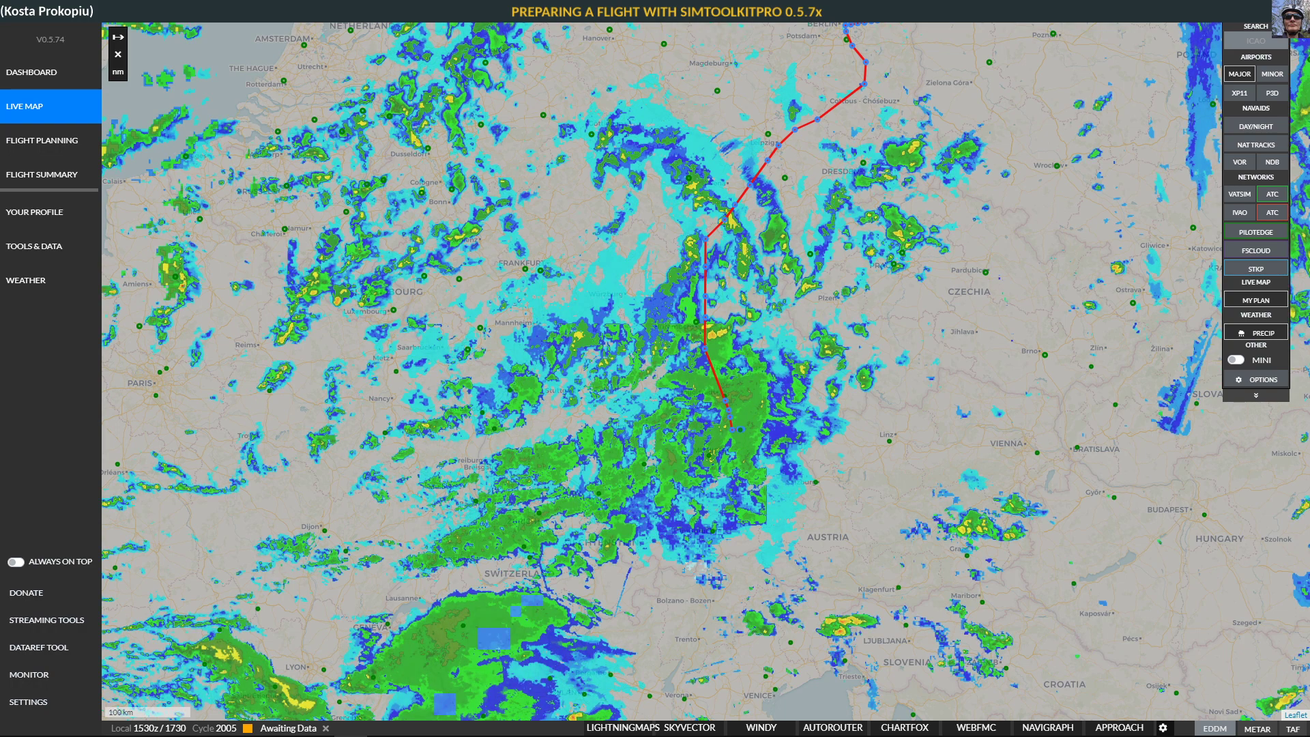
{"action": "left_click_drag", "start_coordinate": [683, 307], "coordinate": [639, 400]}
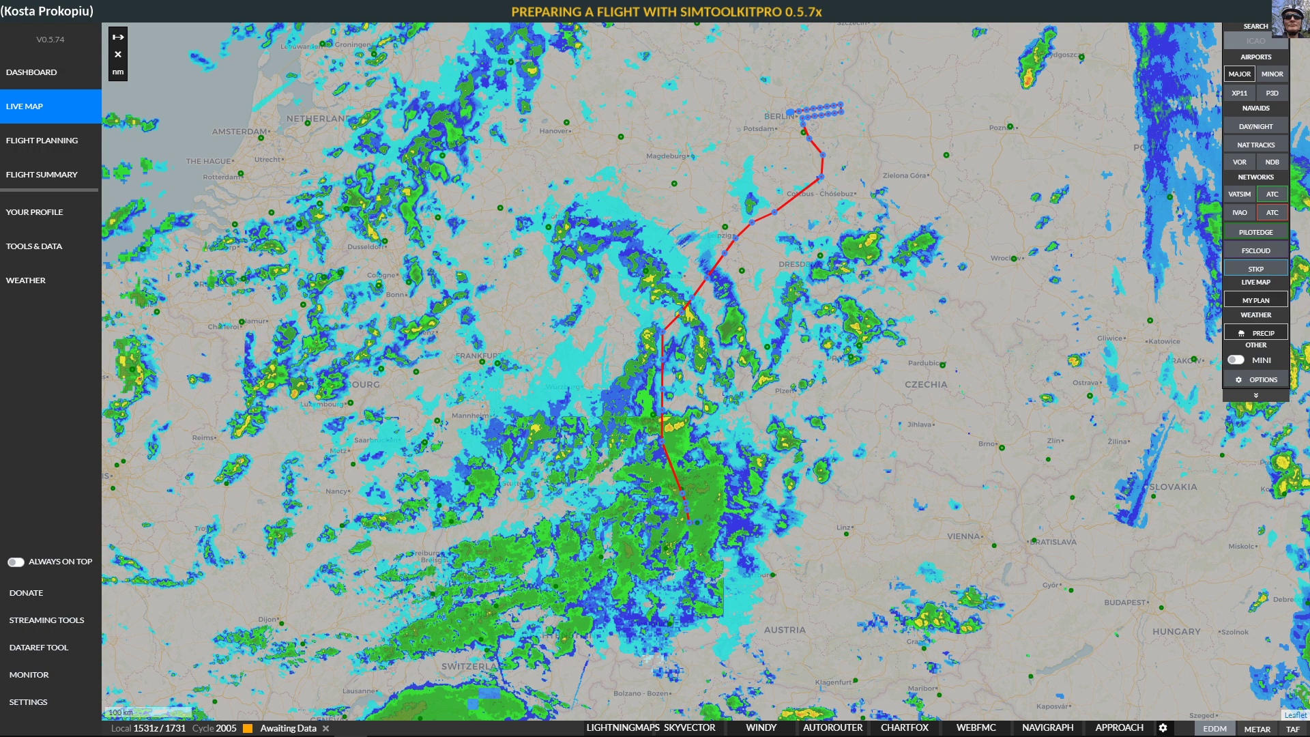
{"action": "left_click_drag", "start_coordinate": [683, 287], "coordinate": [647, 437]}
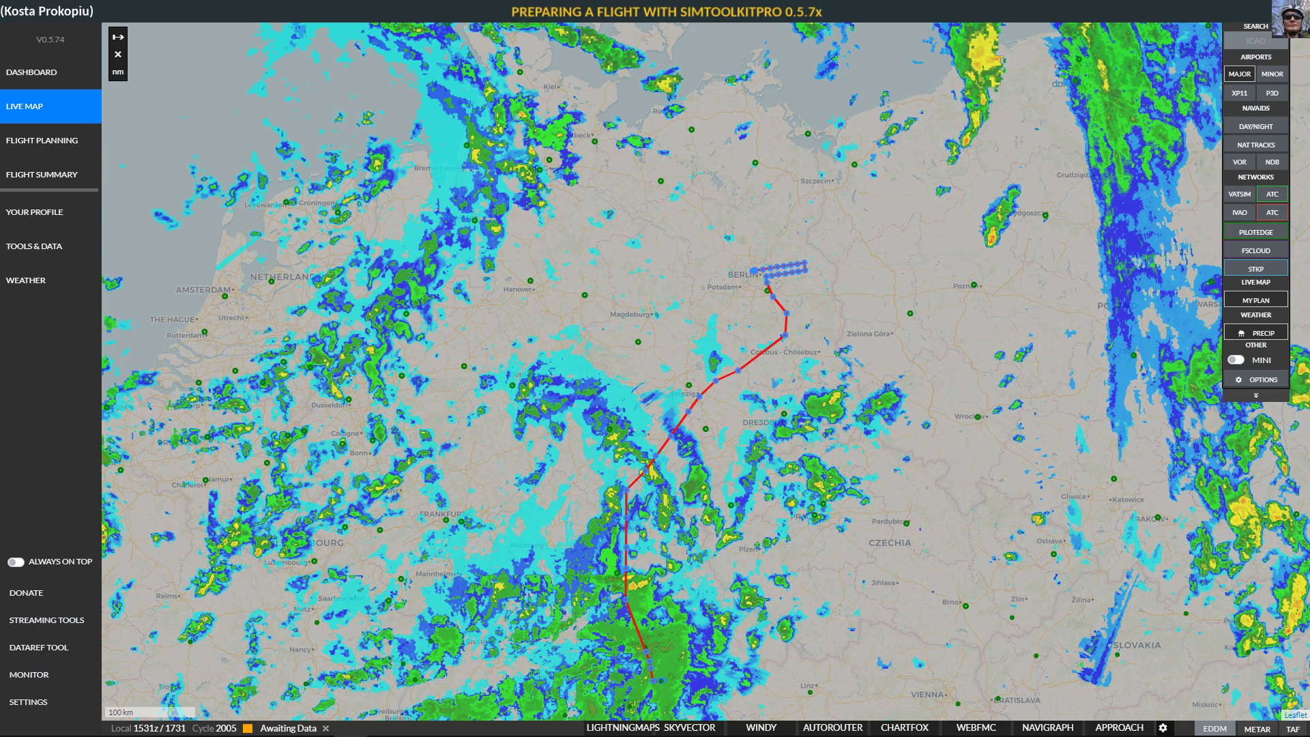
{"action": "left_click_drag", "start_coordinate": [614, 546], "coordinate": [748, 306]}
{"action": "left_click_drag", "start_coordinate": [642, 505], "coordinate": [638, 415]}
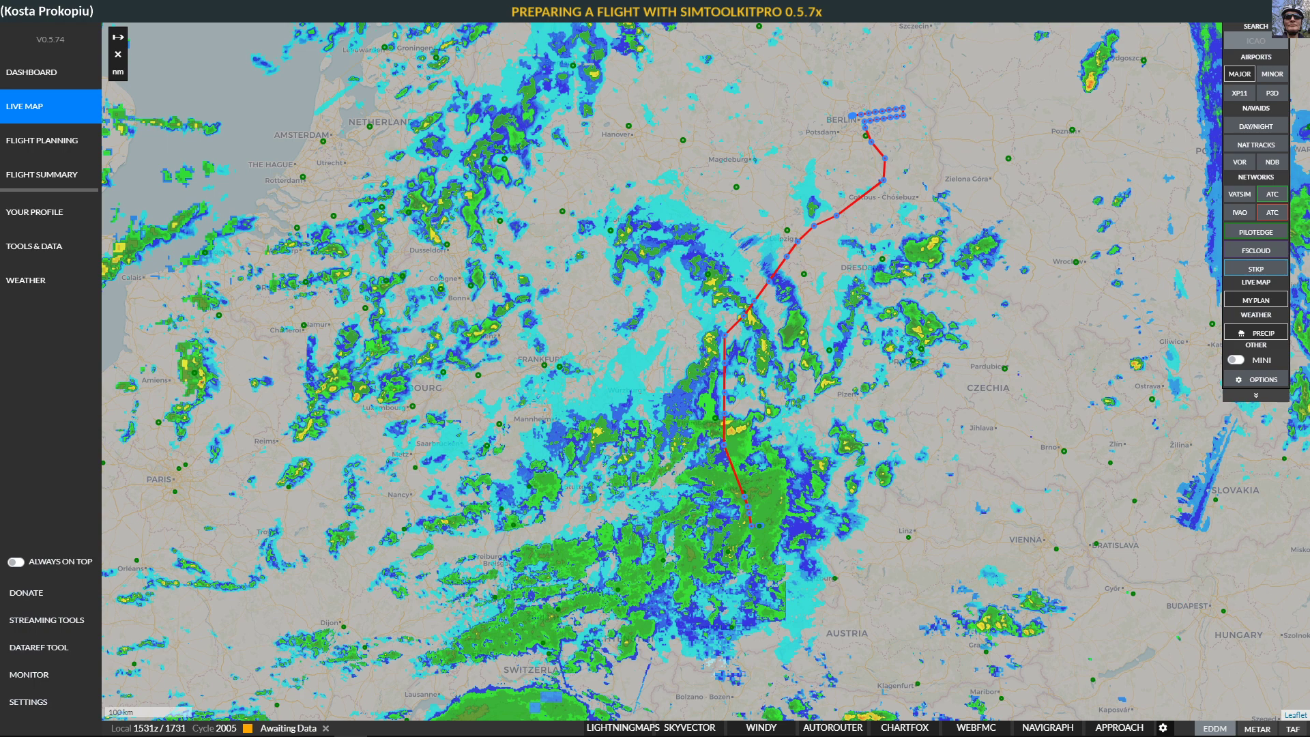
{"action": "left_click_drag", "start_coordinate": [669, 437], "coordinate": [703, 301]}
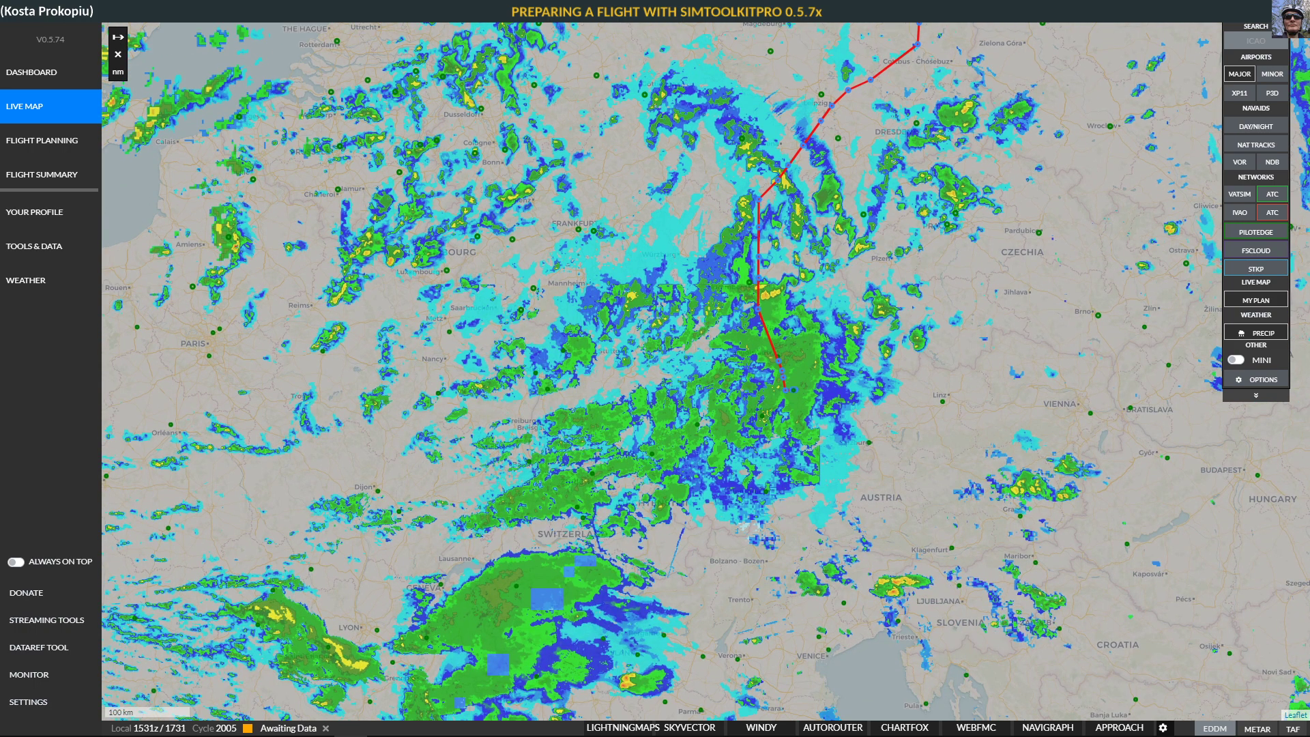
- Check the precipitation across wider Europe on the live map, then view the satellite layer of Europe in the Windy pullout
{"action": "scroll", "coordinate": [829, 409], "scroll_direction": "down", "scroll_amount": 1}
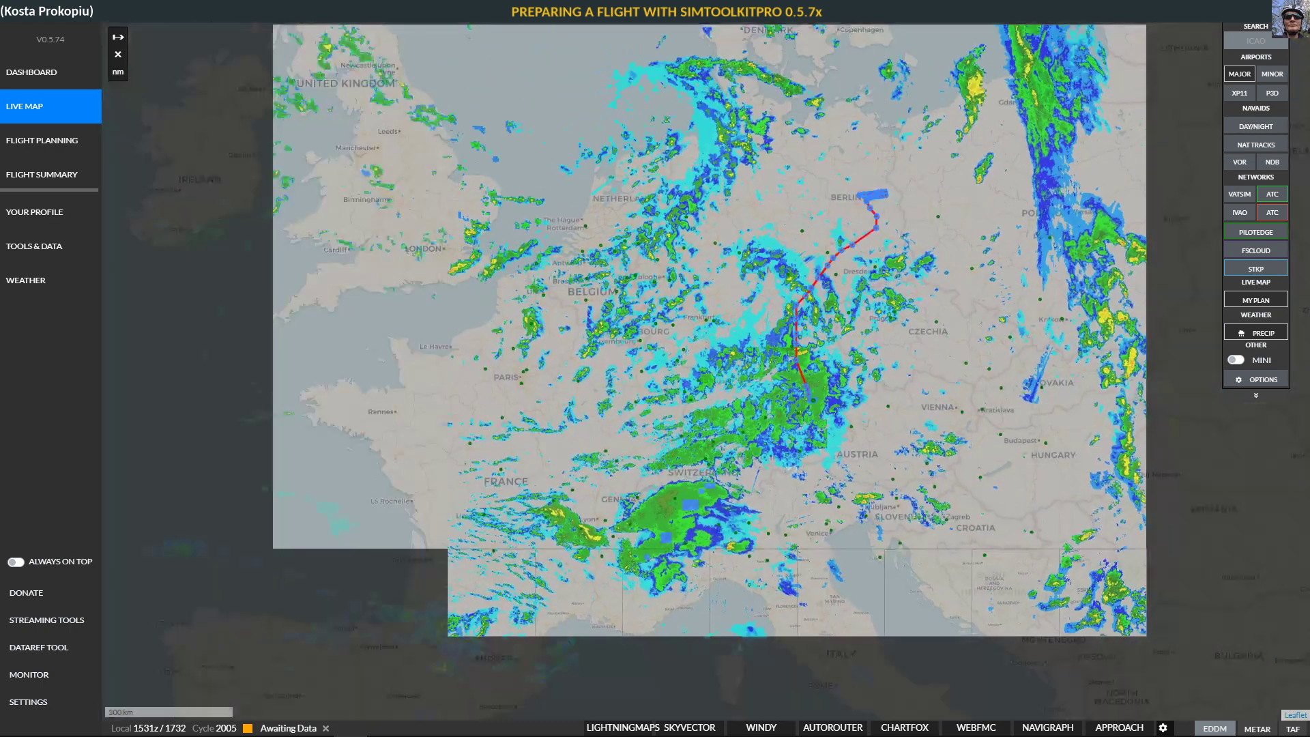
{"action": "left_click_drag", "start_coordinate": [829, 410], "coordinate": [717, 453]}
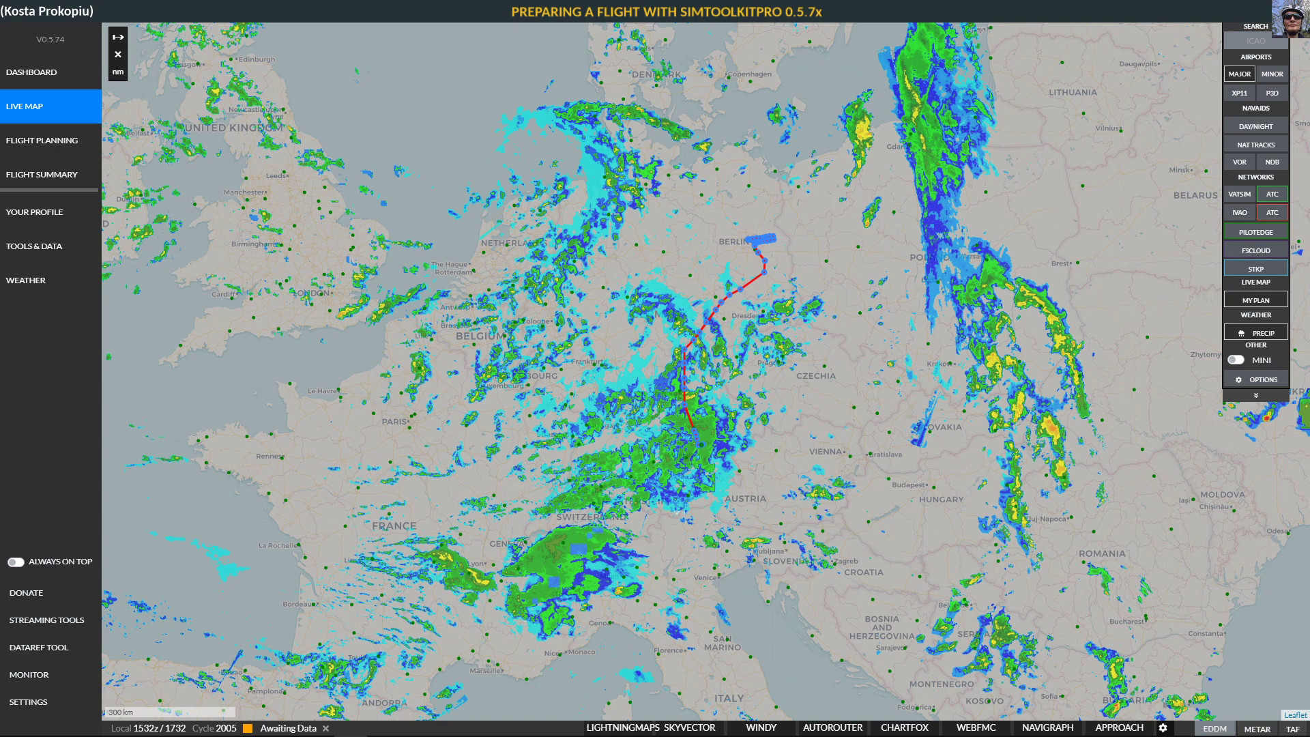
{"action": "left_click", "coordinate": [761, 728]}
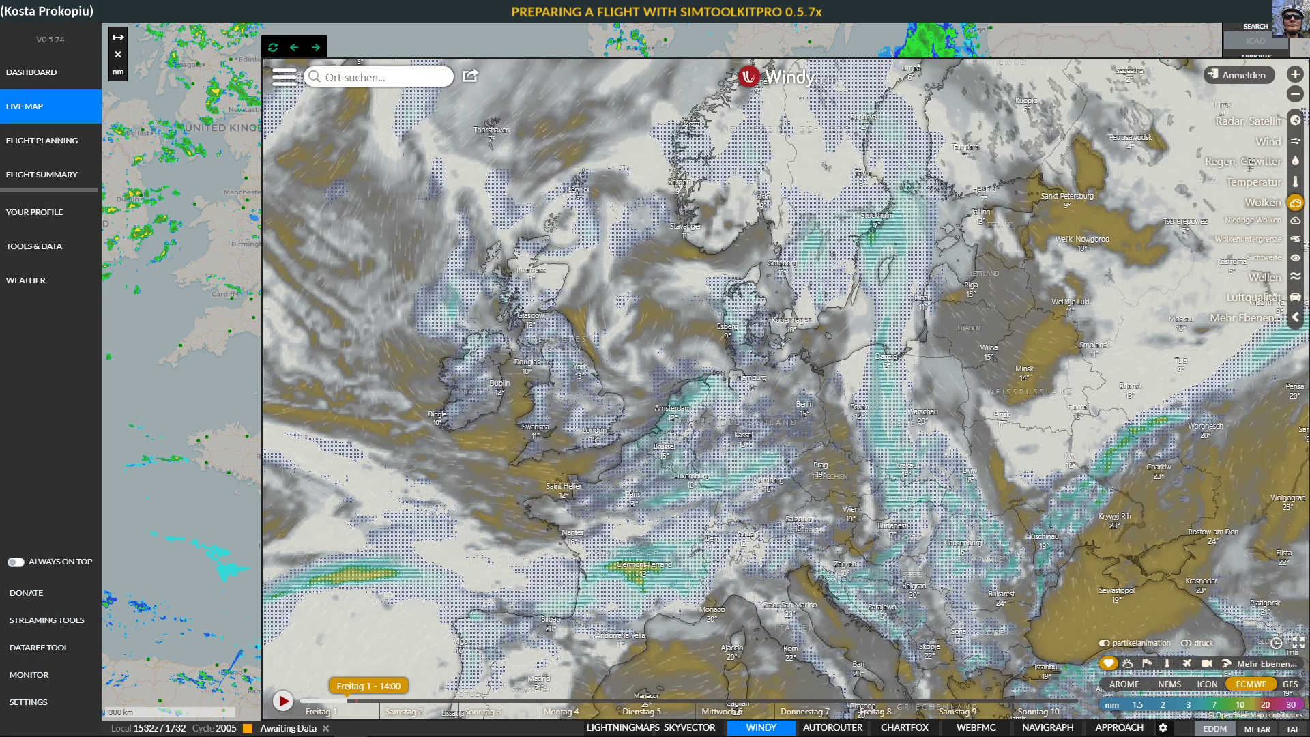
{"action": "mouse_move", "coordinate": [1247, 121]}
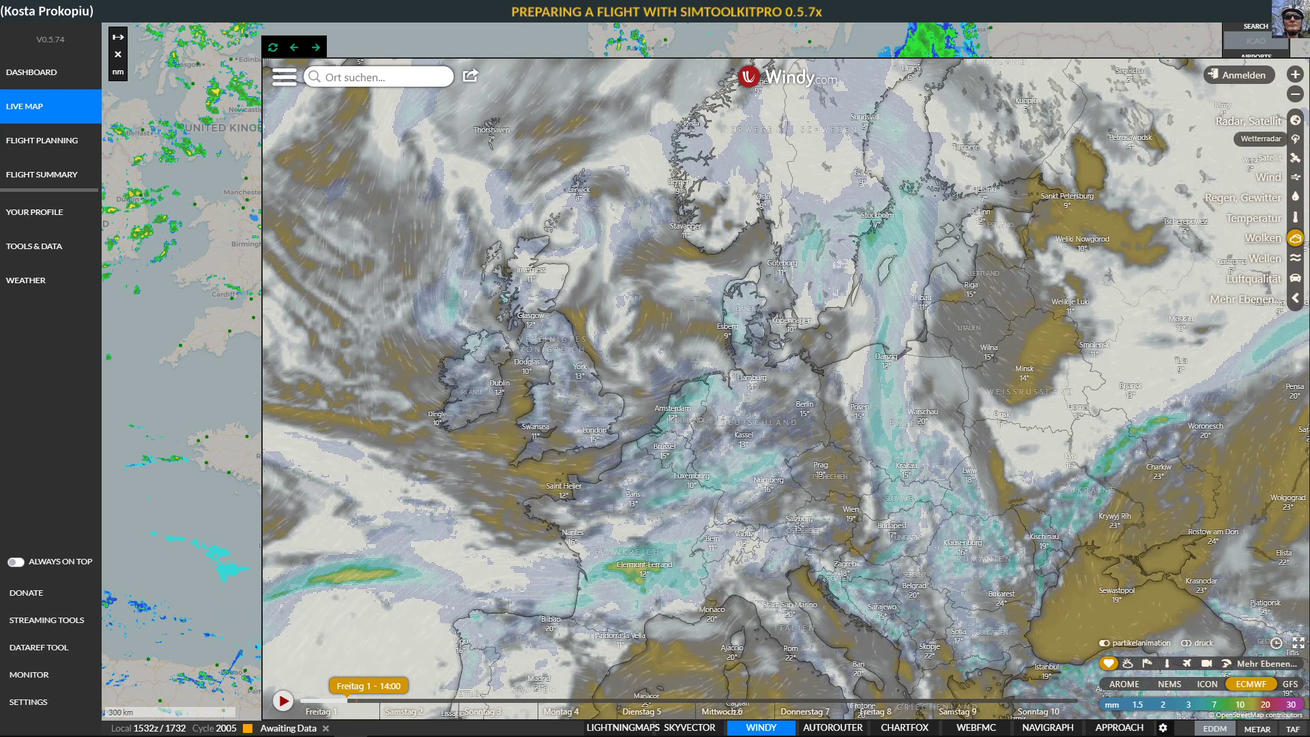
{"action": "left_click", "coordinate": [1271, 158]}
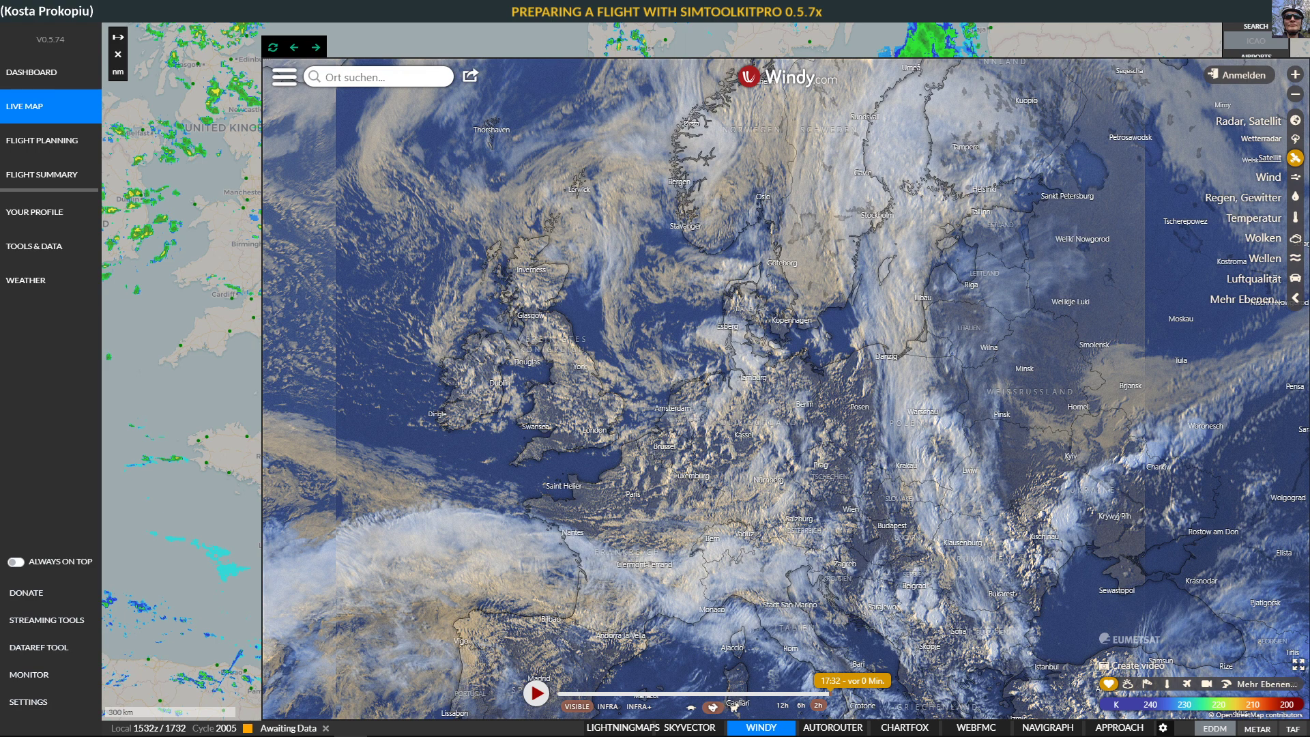
- View Windy's wind forecast for Monday 4 at 12:00, then its rain and thunderstorm layer back to Friday 1 at 12:00
{"action": "left_click", "coordinate": [1269, 177]}
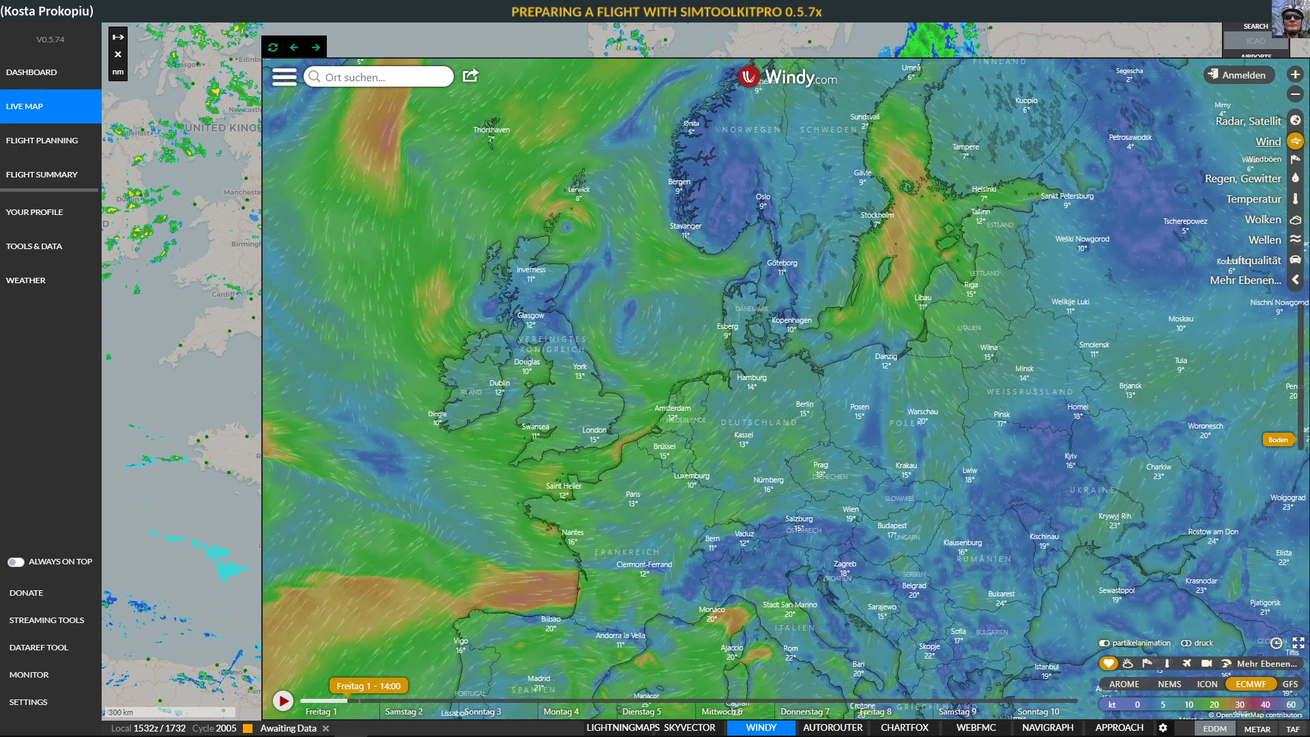
{"action": "left_click_drag", "start_coordinate": [369, 687], "coordinate": [577, 701]}
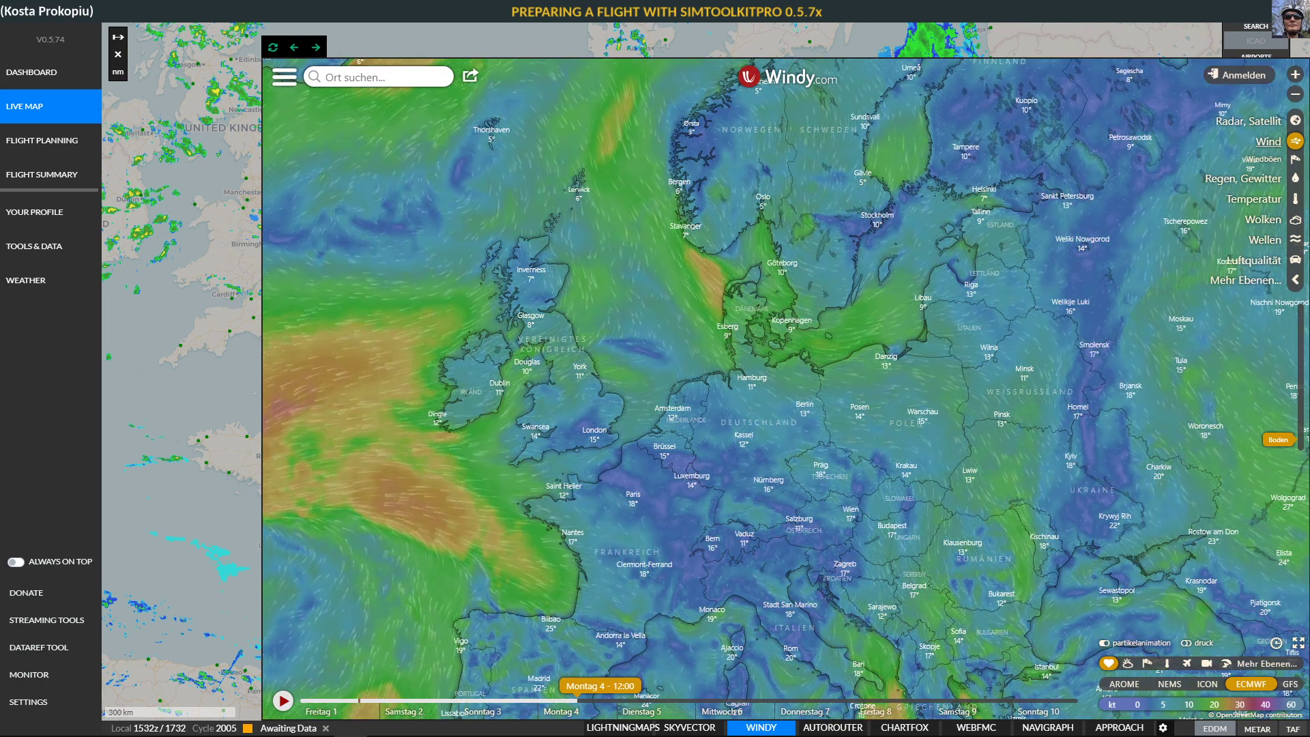
{"action": "left_click", "coordinate": [1244, 178]}
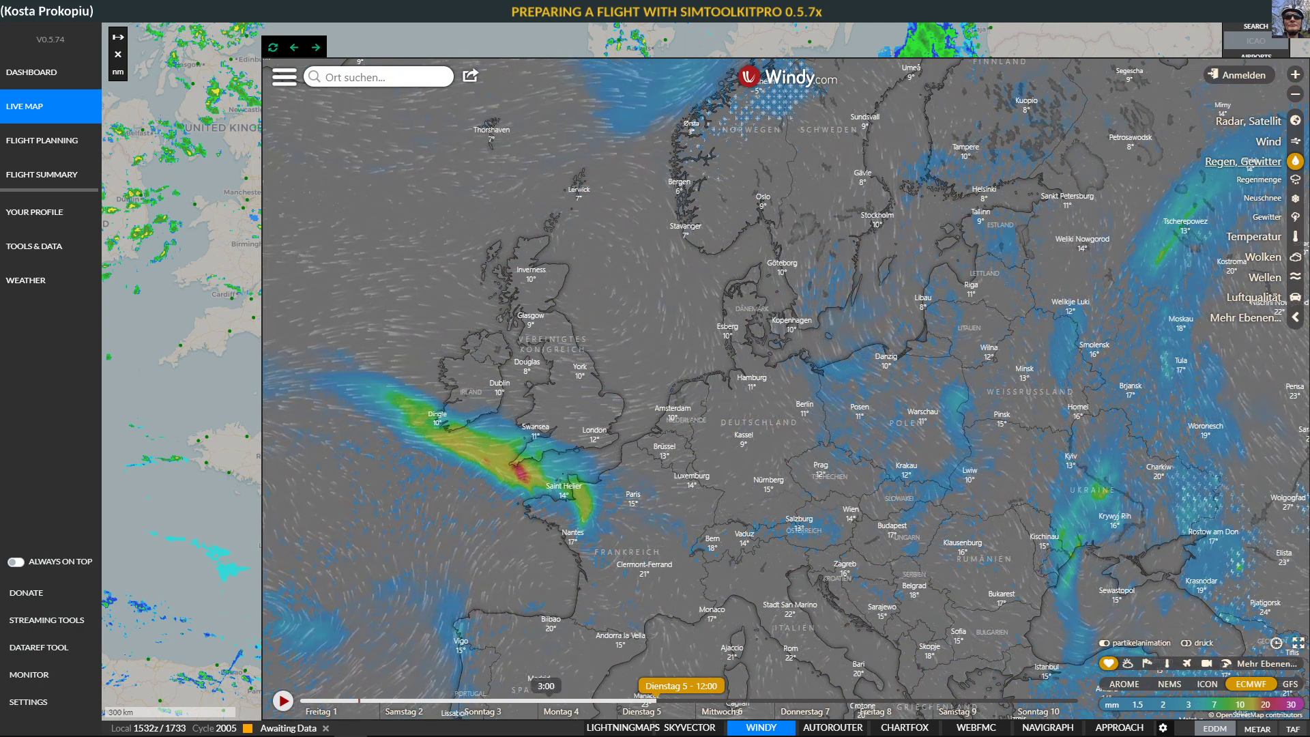
{"action": "left_click", "coordinate": [562, 711]}
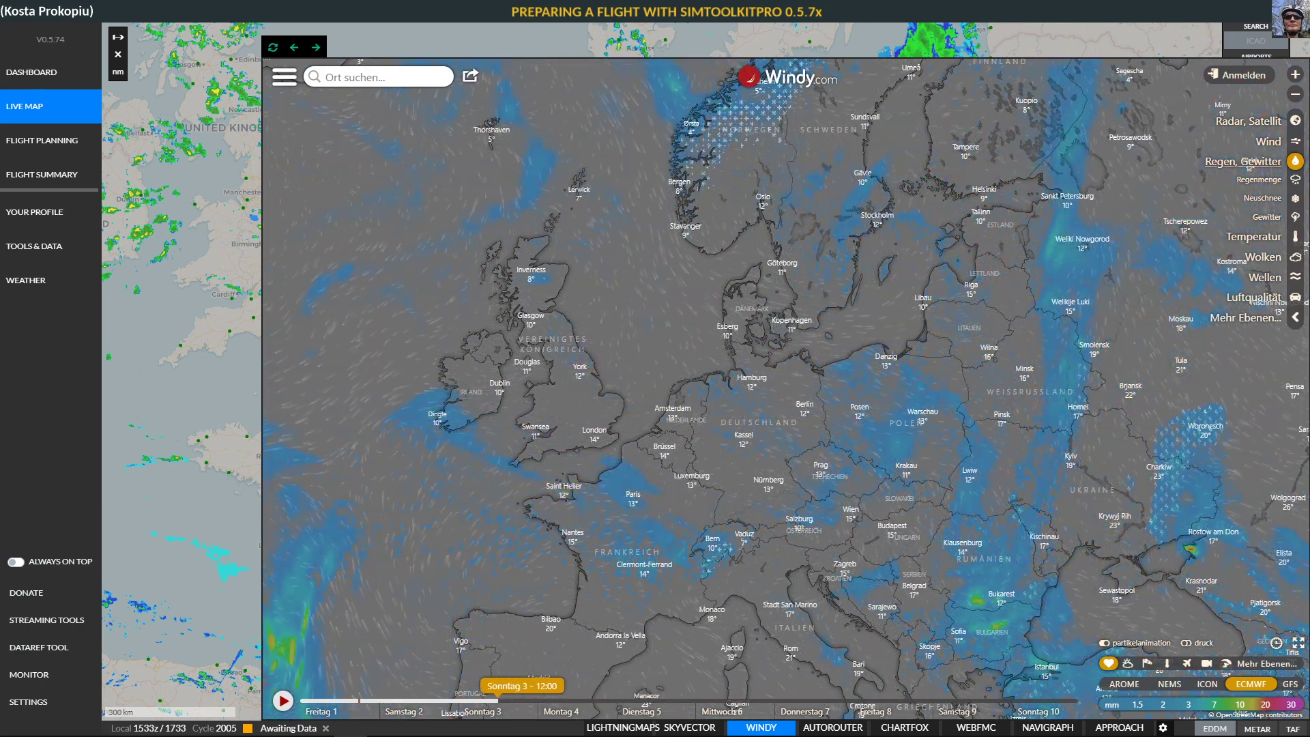
{"action": "key", "text": "Left"}
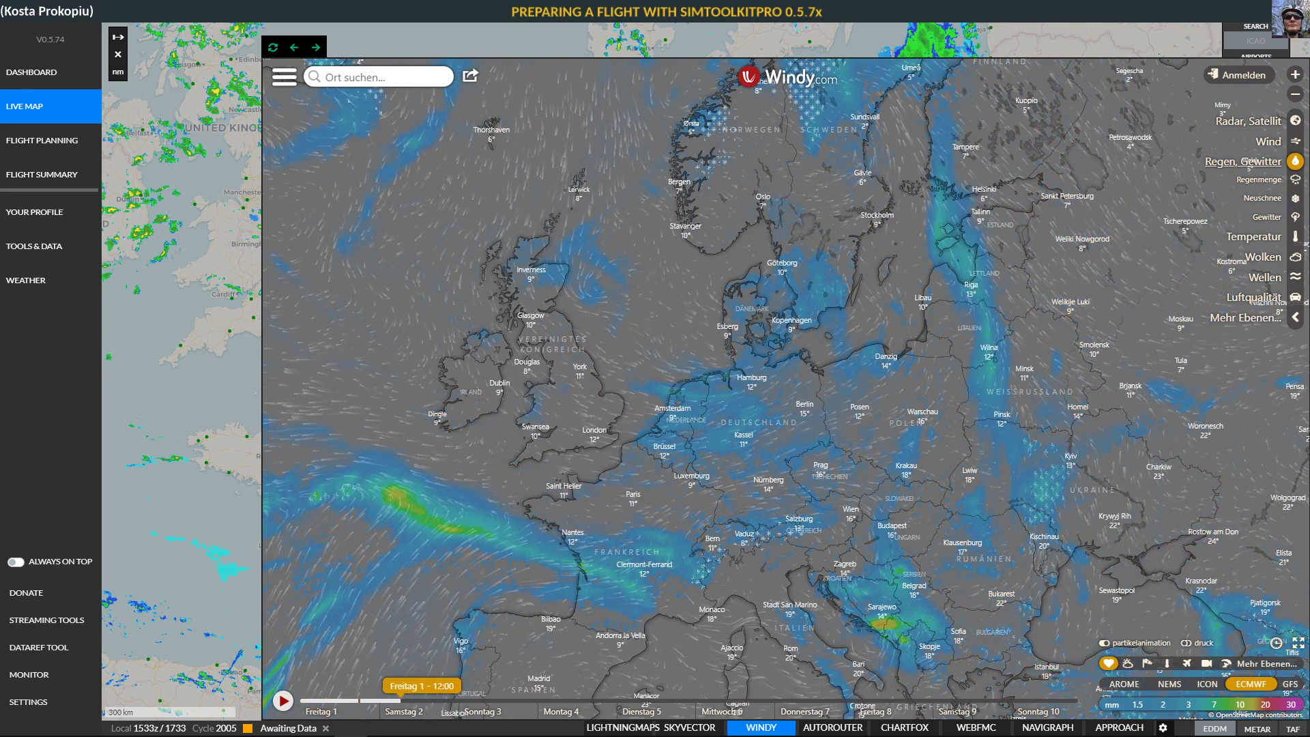
{"action": "key", "text": "Left"}
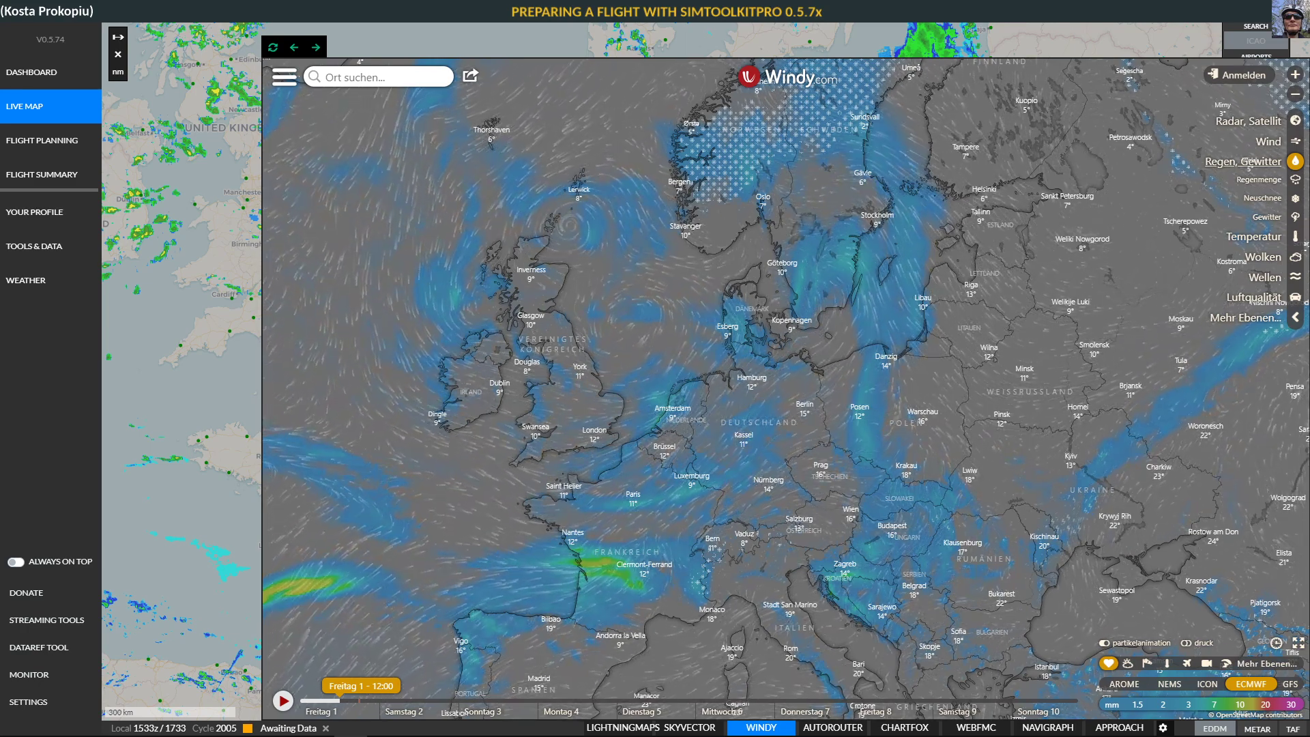
- Review the enabled tabs, services, URLs and pullout sizes in the tab options, then close the options and the Windy pullout
{"action": "left_click", "coordinate": [1163, 728]}
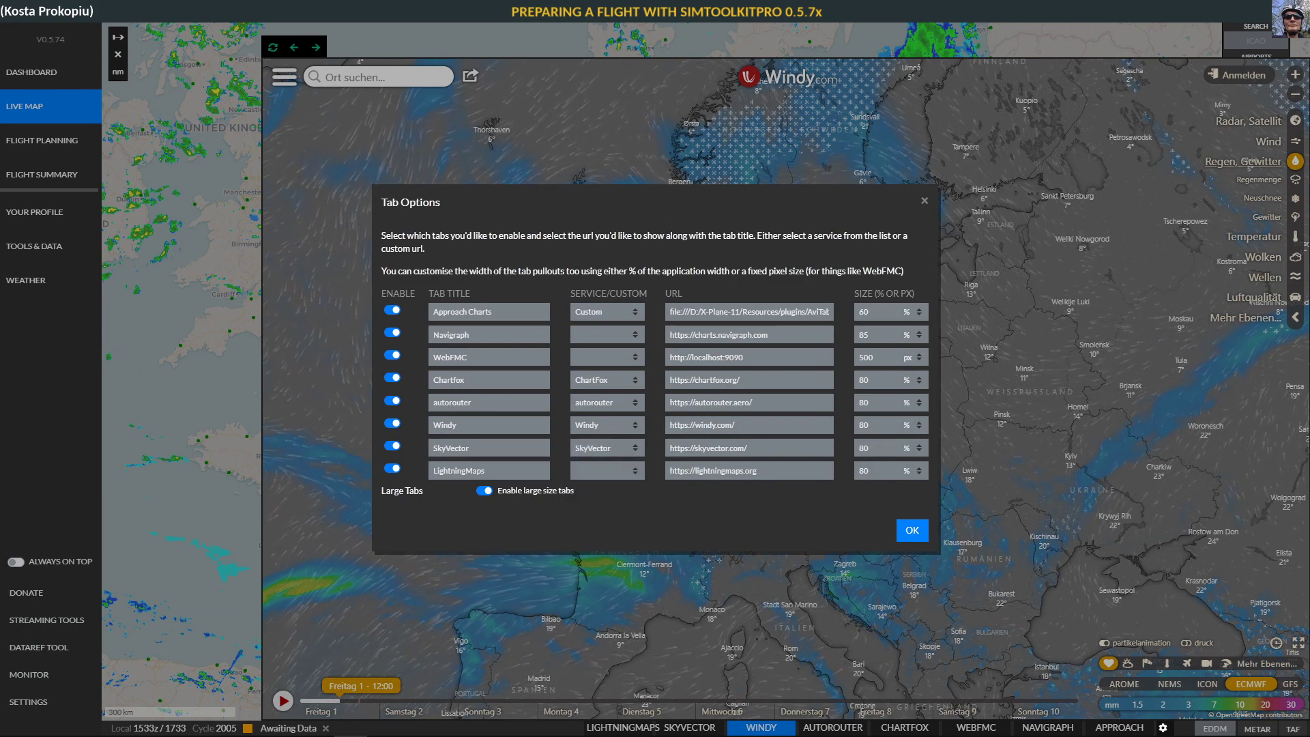
{"action": "key", "text": "Escape"}
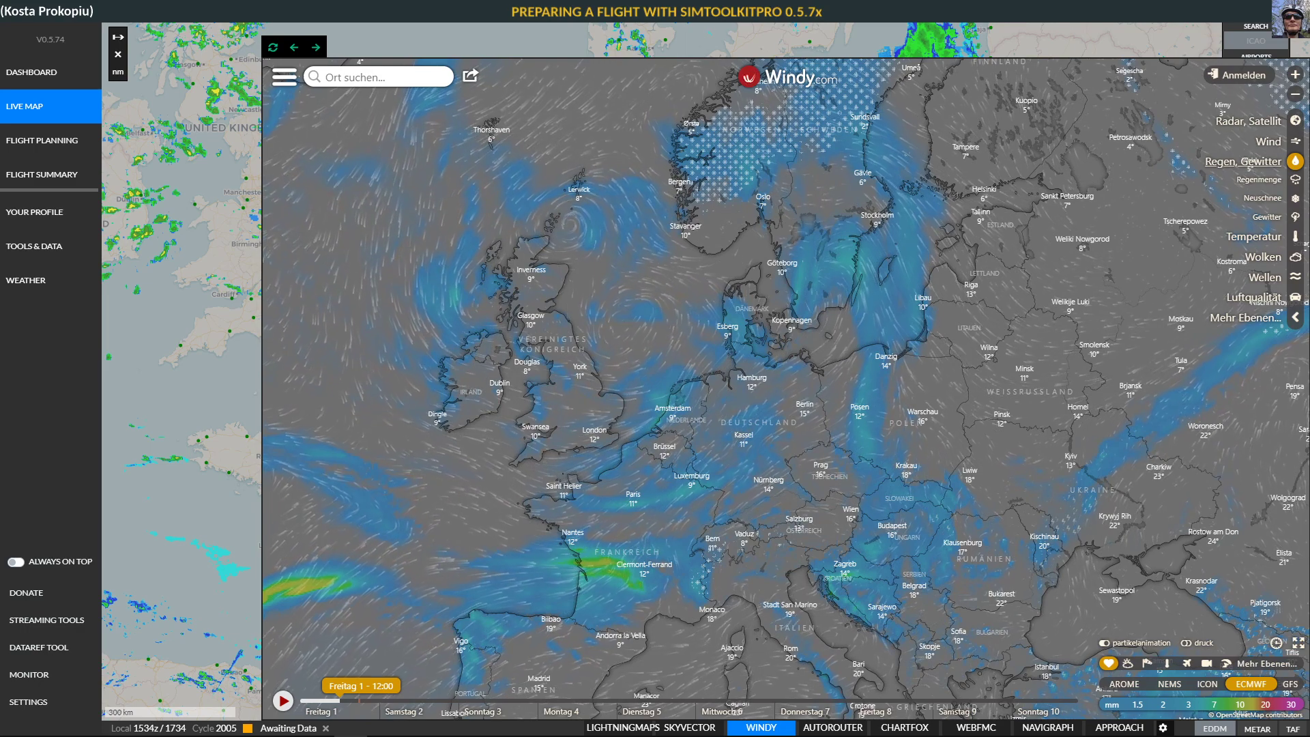
{"action": "left_click", "coordinate": [761, 728]}
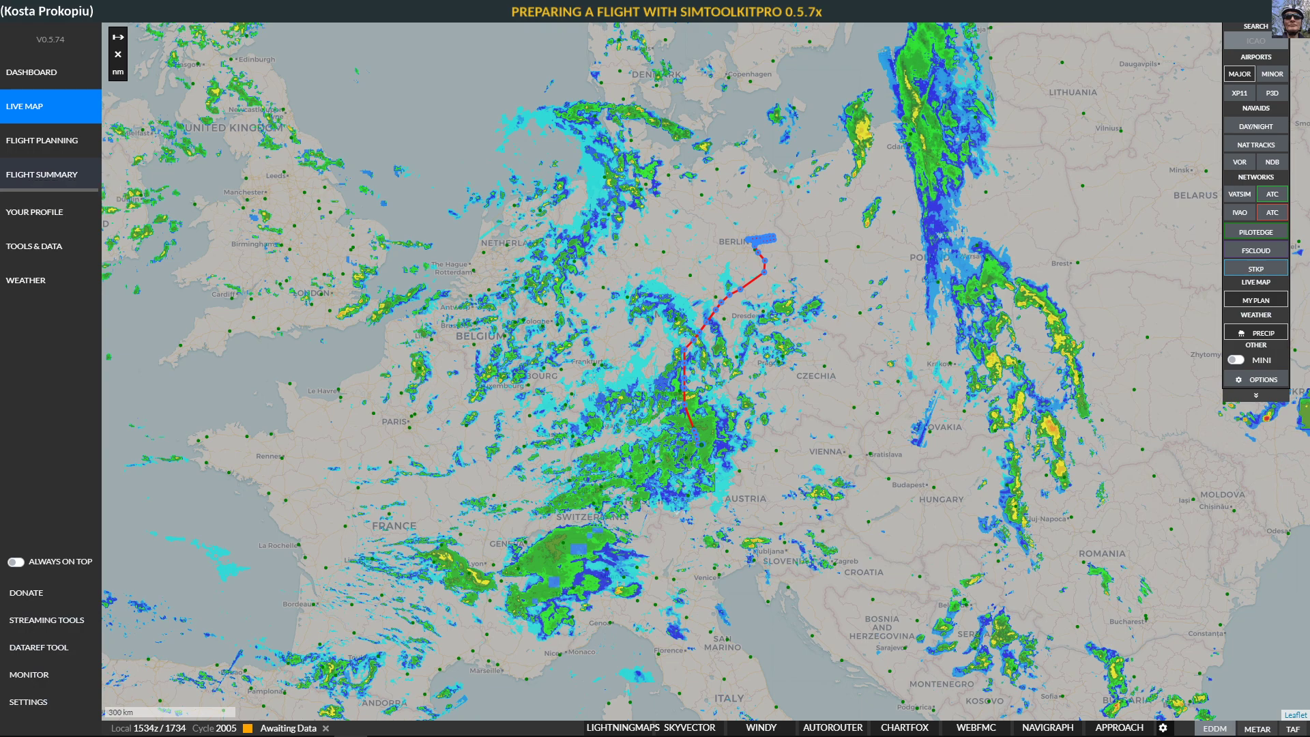
- Examine the precipitation around the full EDDM to EDDT route on the live map, then review the map options and close them
{"action": "scroll", "coordinate": [783, 257], "scroll_direction": "up", "scroll_amount": 3}
{"action": "scroll", "coordinate": [765, 256], "scroll_direction": "down", "scroll_amount": 2}
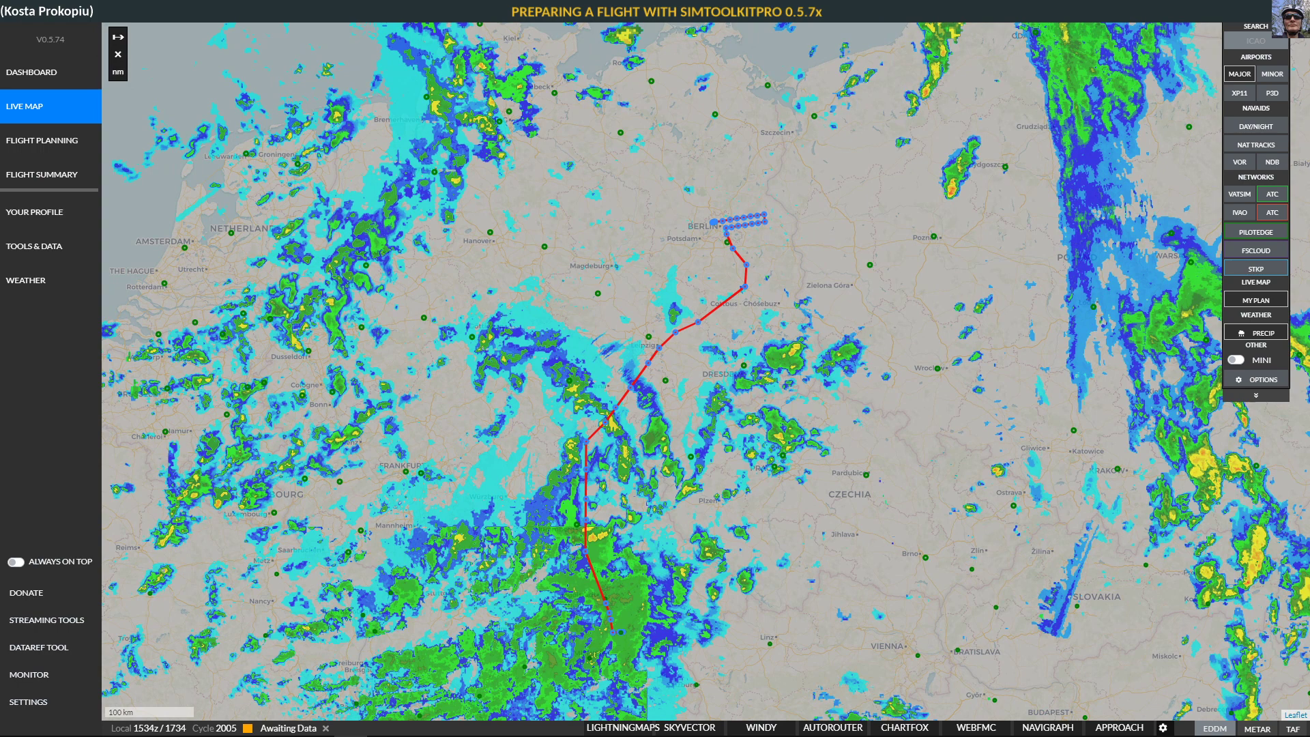
{"action": "left_click_drag", "start_coordinate": [683, 341], "coordinate": [688, 312]}
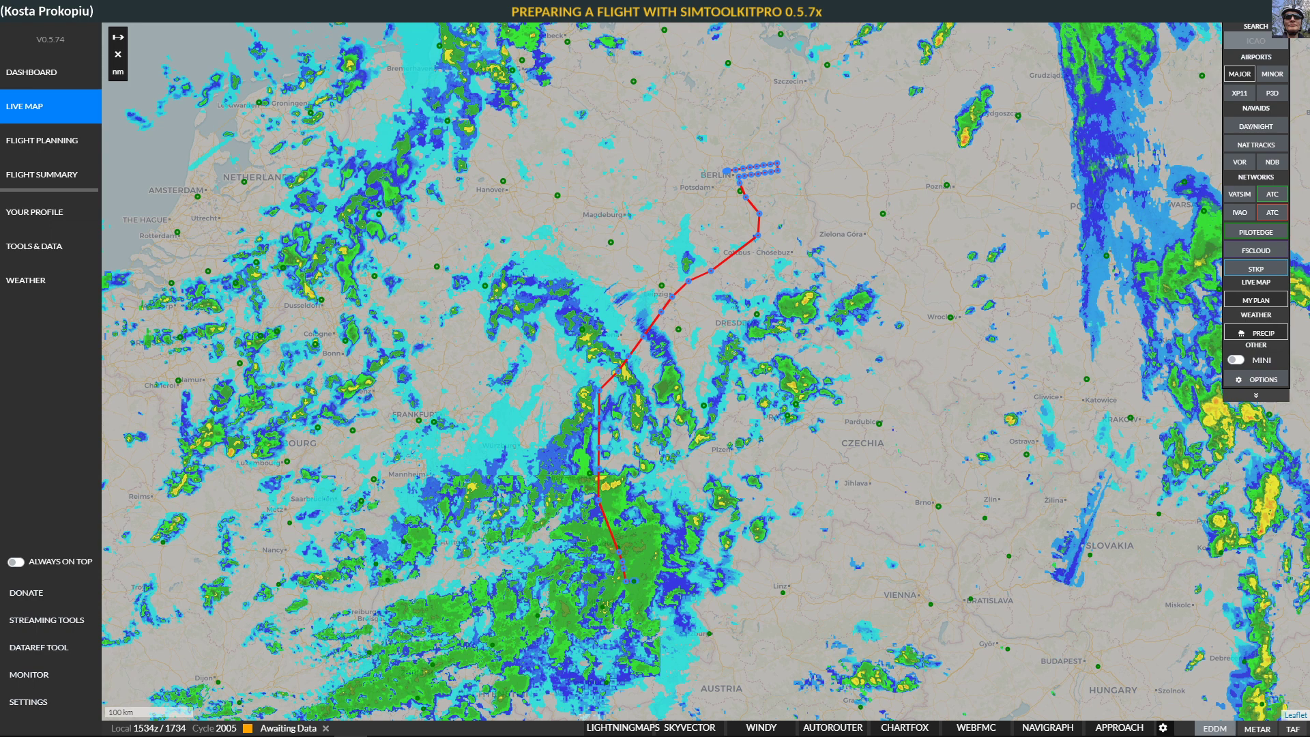
{"action": "left_click", "coordinate": [1257, 379]}
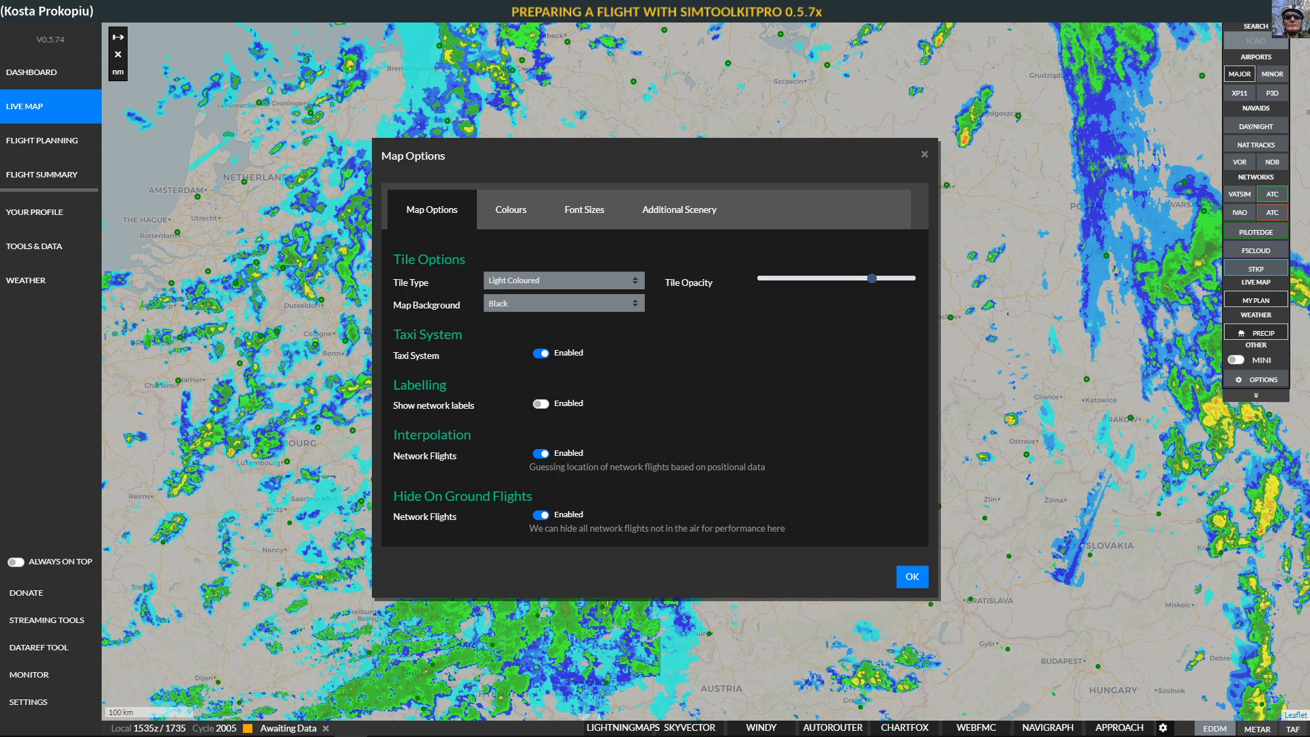
{"action": "key", "text": "Escape"}
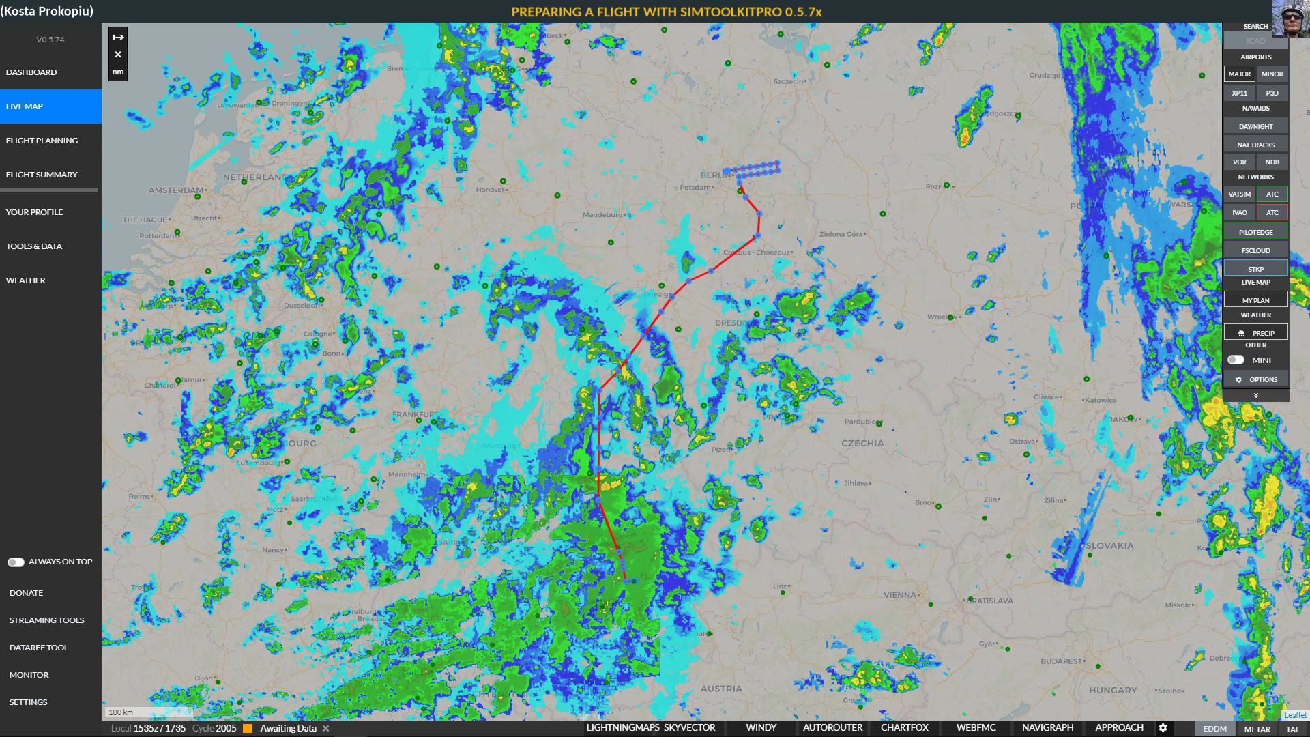